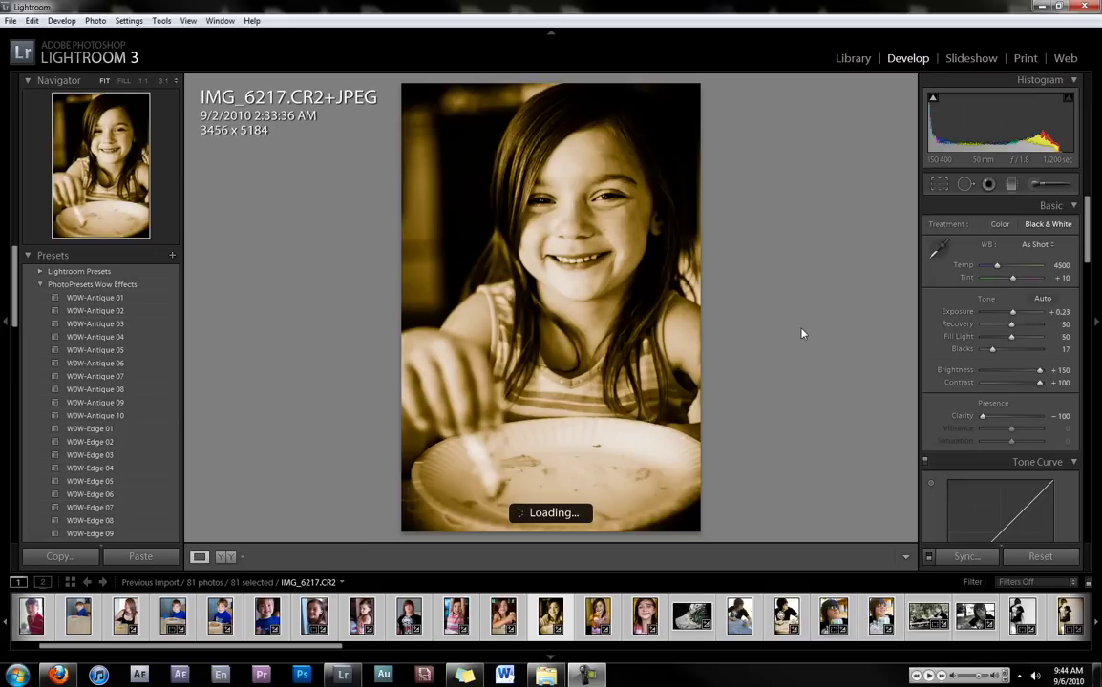
# Switch to Windows Explorer, locate the CR2 raw version of IMG_5694 in the Day 6 folder, and move the window aside.
pyautogui.click(544, 679)
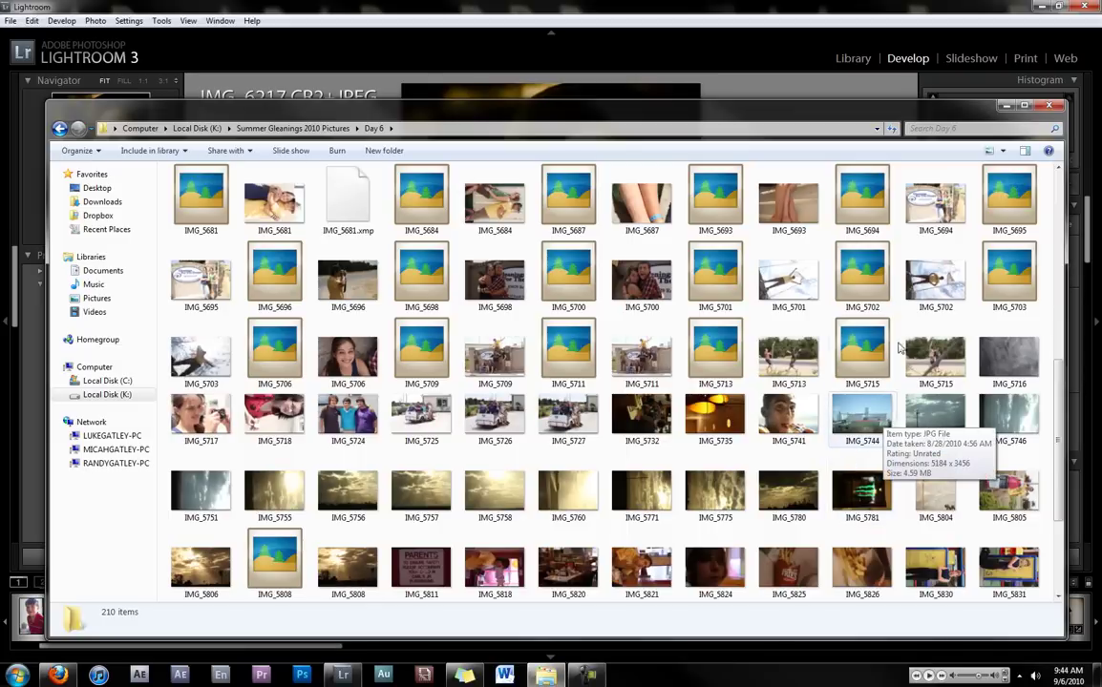
pyautogui.click(937, 210)
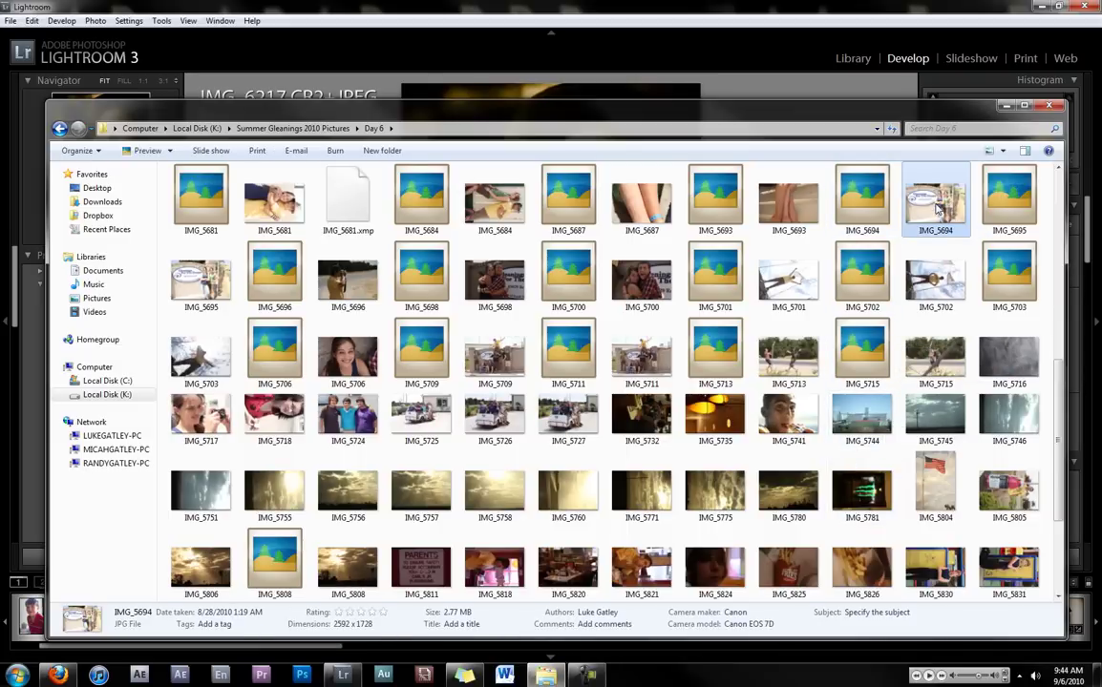
pyautogui.scroll(3, 778, 330)
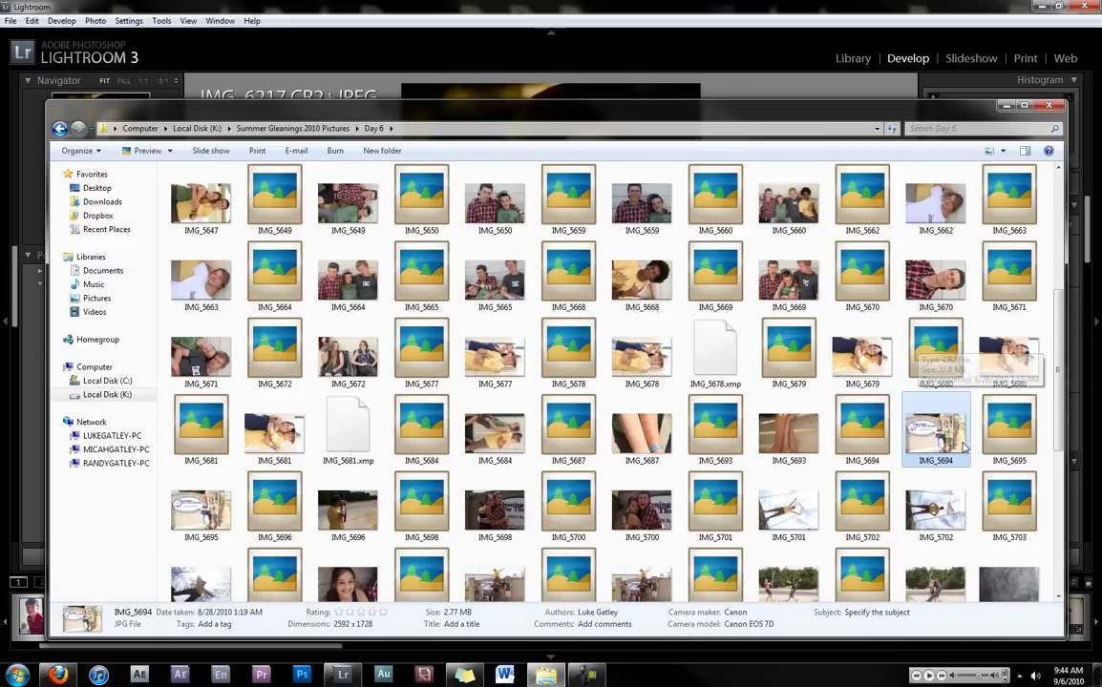
pyautogui.click(873, 438)
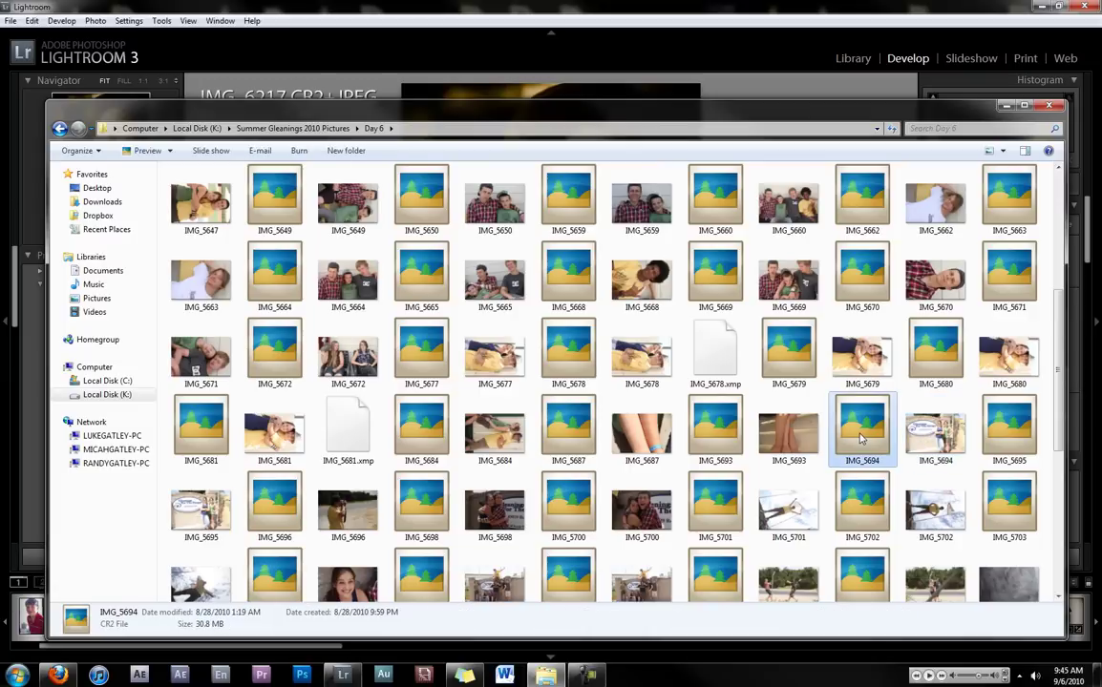
pyautogui.moveTo(811, 110); pyautogui.dragTo(926, 109)
# Import only IMG_5694.CR2 from the Desktop folder into the Lightroom catalog and open it for developing.
pyautogui.click(844, 59)
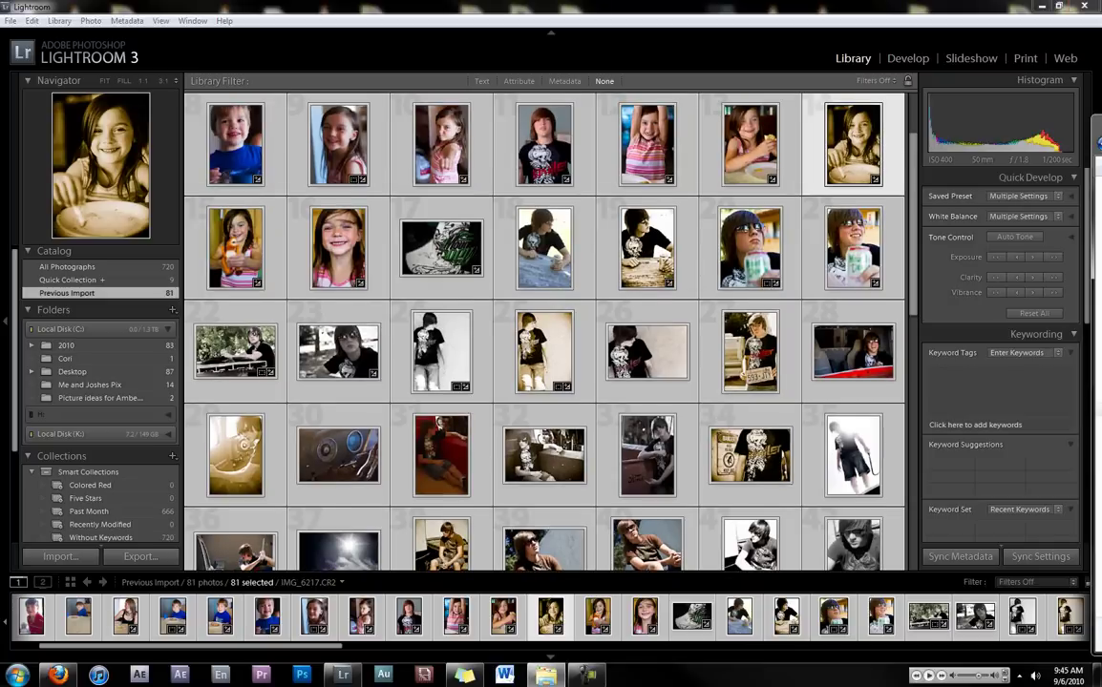
pyautogui.hotkey('ctrl', 'shift', 'i')
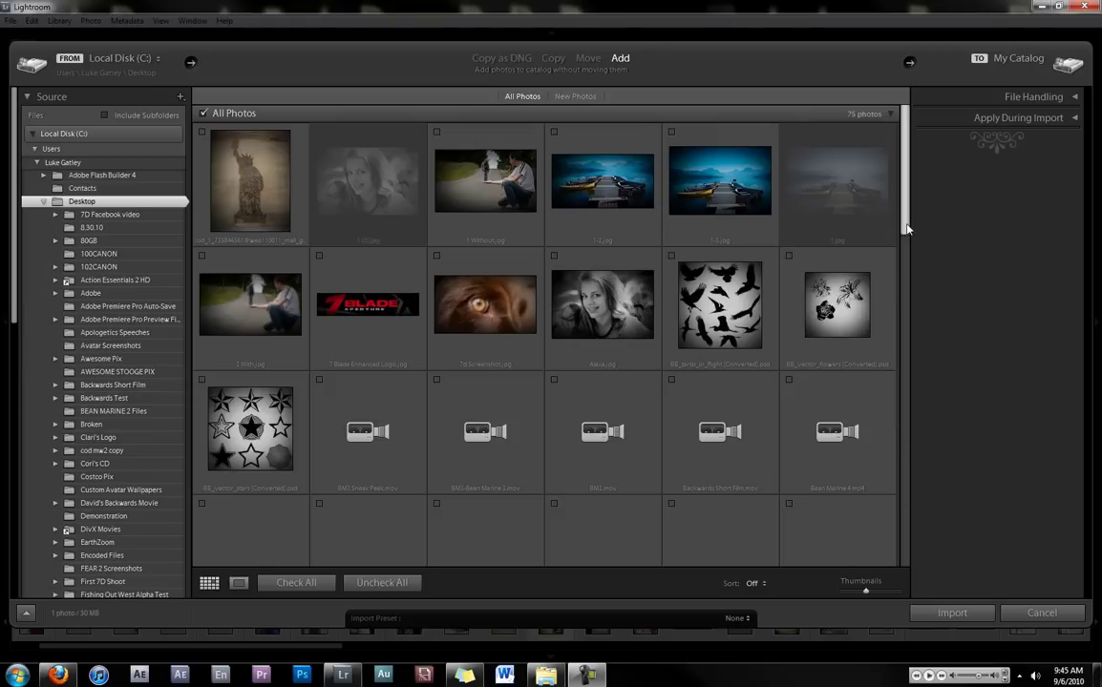
pyautogui.moveTo(907, 248); pyautogui.dragTo(924, 415)
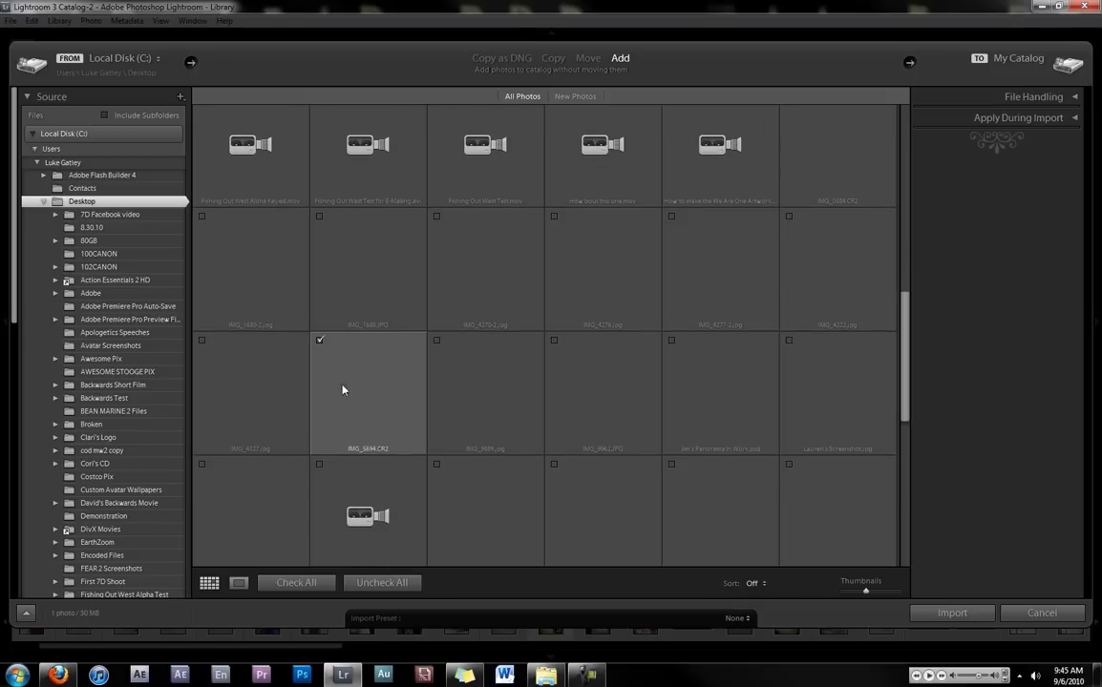
pyautogui.click(966, 614)
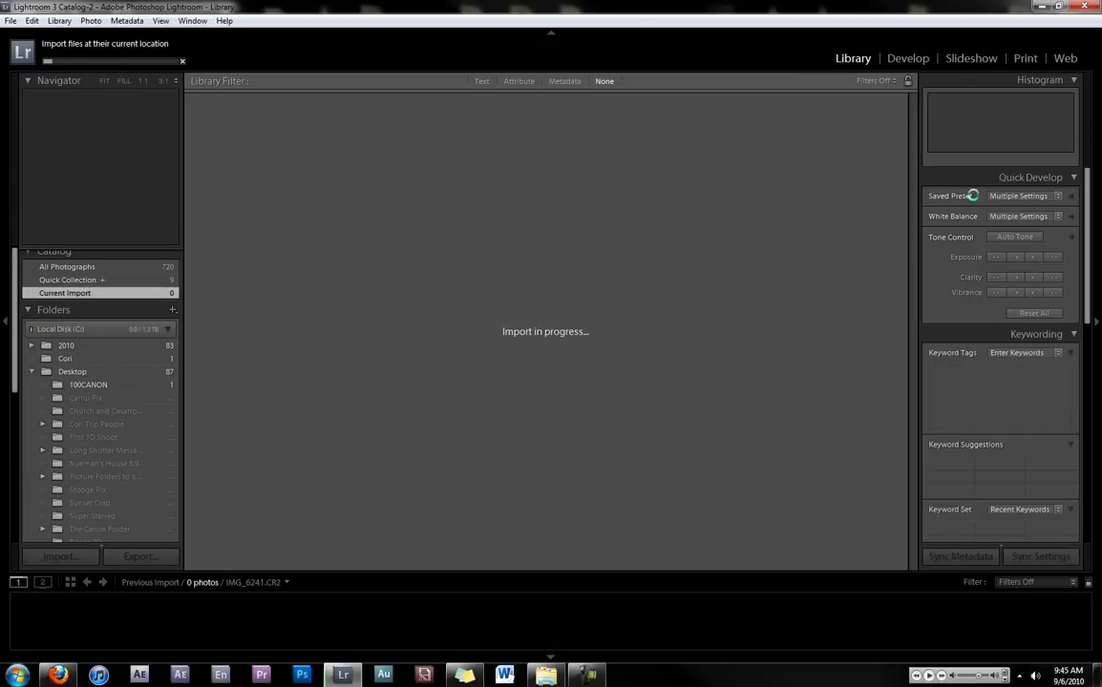
pyautogui.click(911, 58)
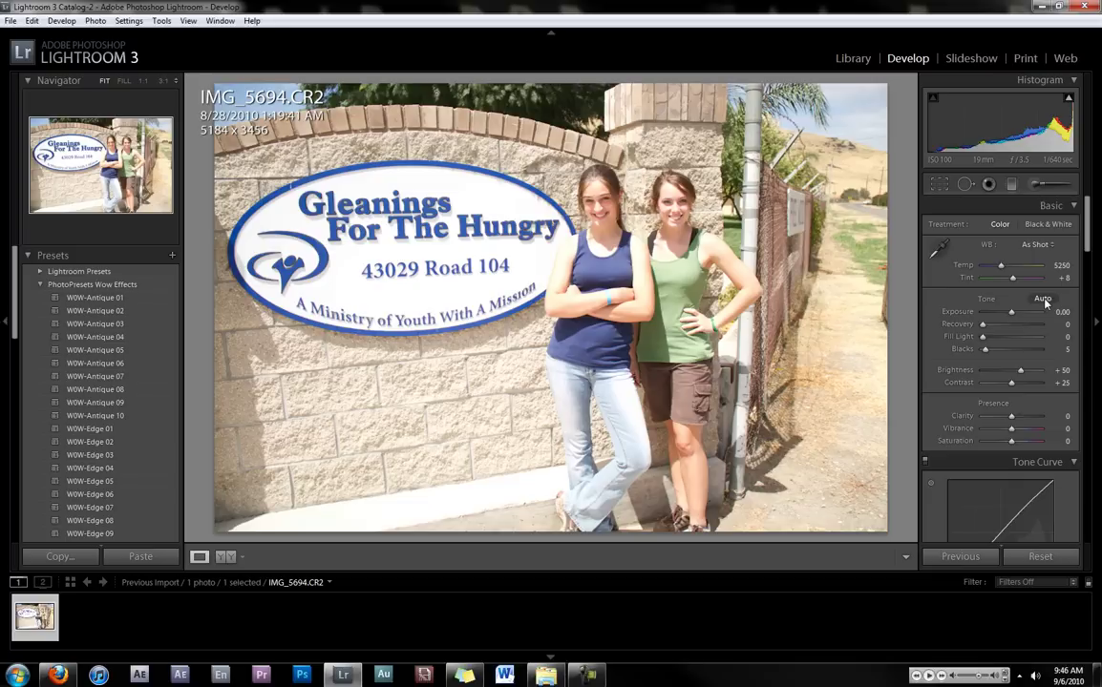
# Examine the sign's white areas and the two women's faces at 1:1 magnification.
pyautogui.click(400, 252)
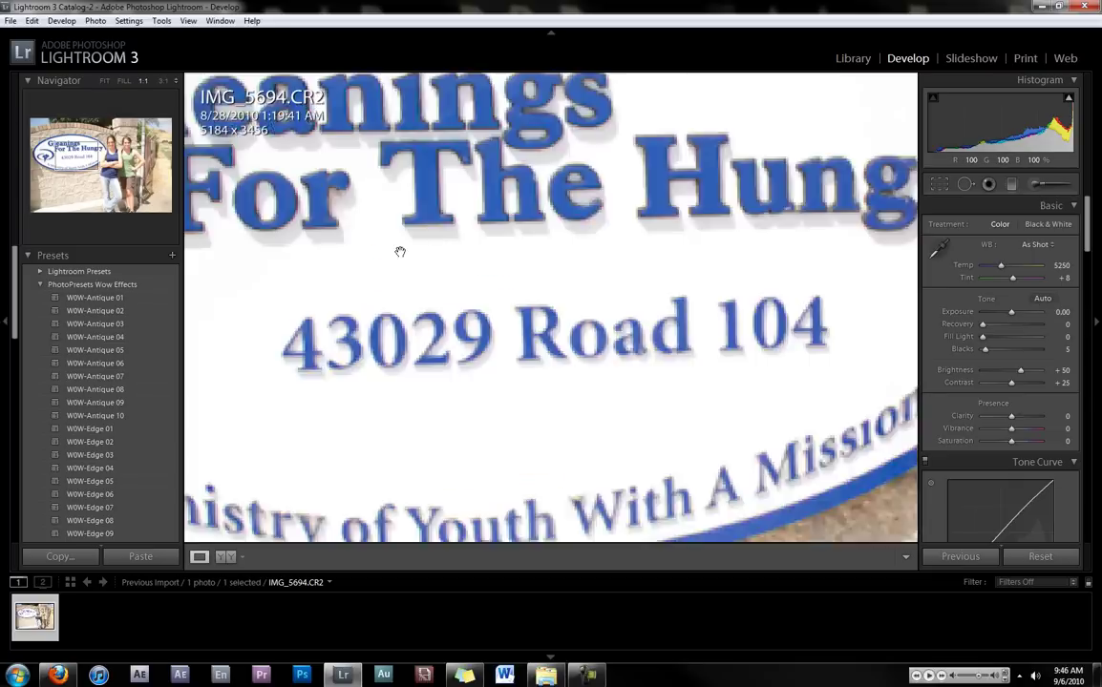
pyautogui.moveTo(558, 248); pyautogui.dragTo(483, 296)
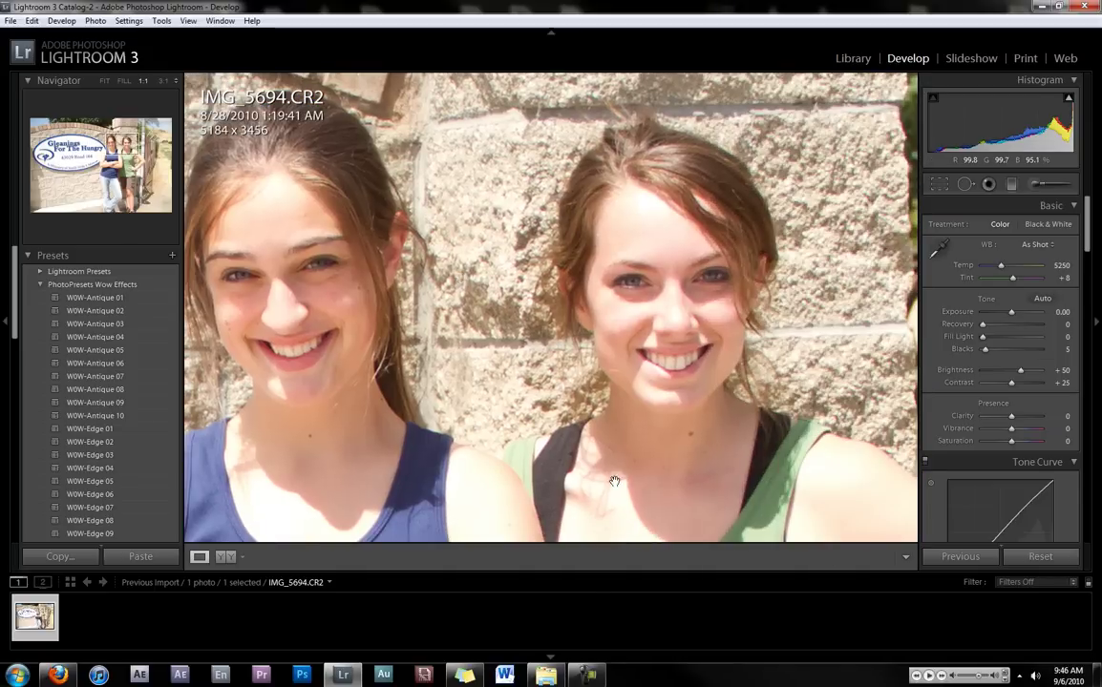
pyautogui.click(615, 481)
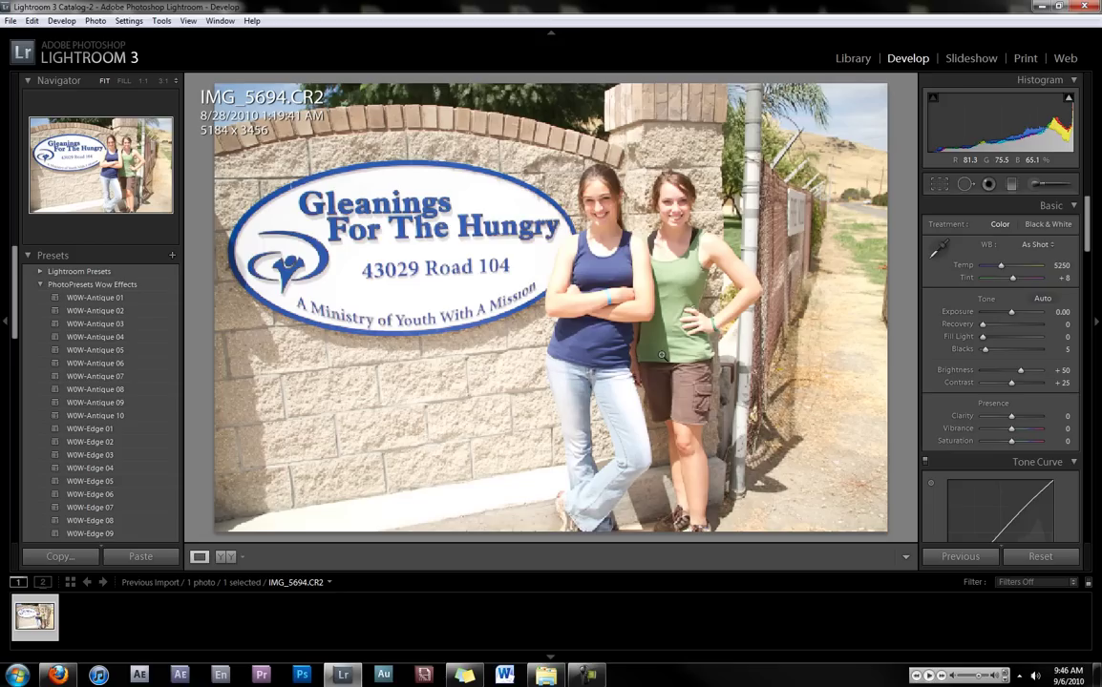
# Apply automatic tone, and adjust Exposure to +0.05, Fill Light to 18 and Blacks to 31.
pyautogui.click(1040, 300)
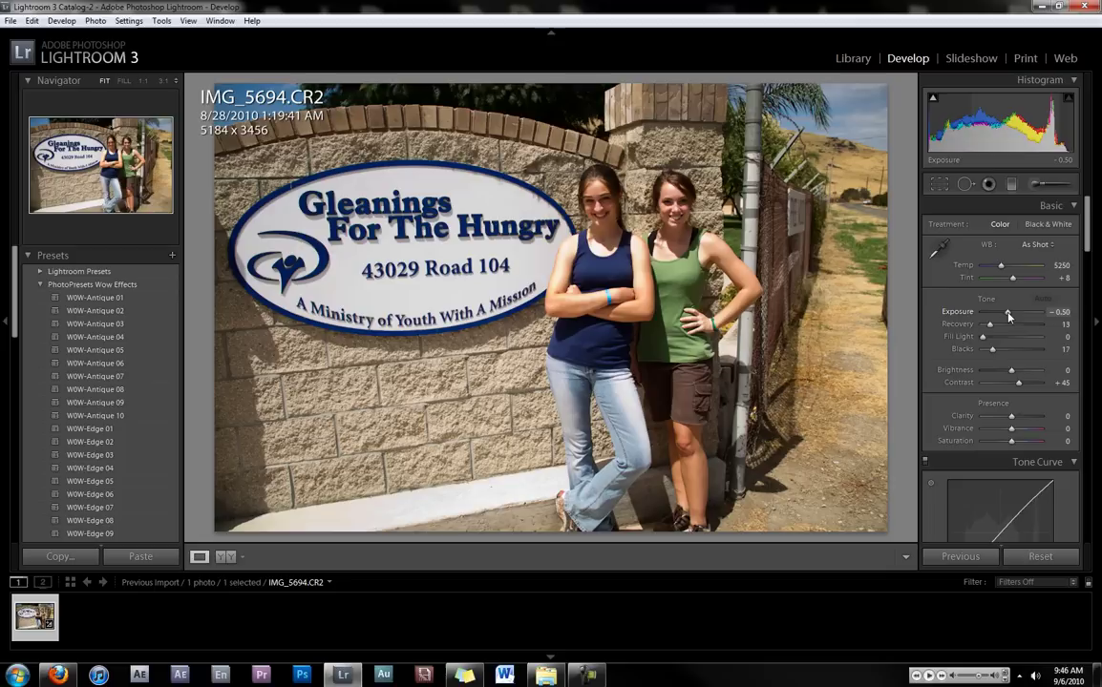
pyautogui.moveTo(1009, 316); pyautogui.dragTo(1038, 352)
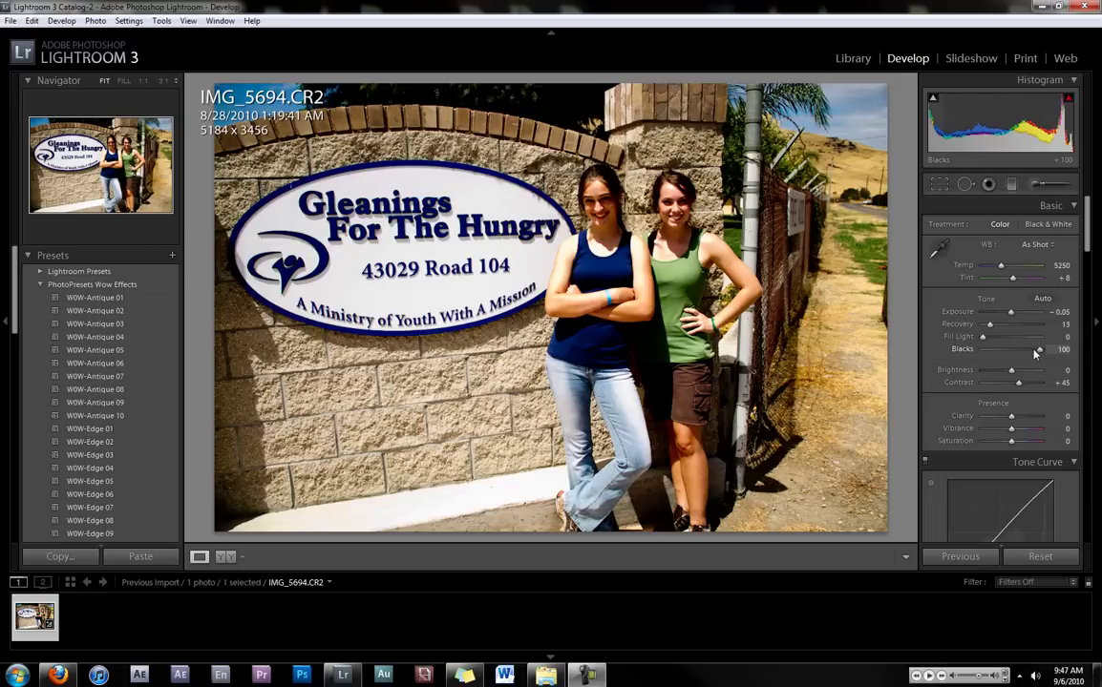
pyautogui.moveTo(1040, 351); pyautogui.dragTo(1013, 317)
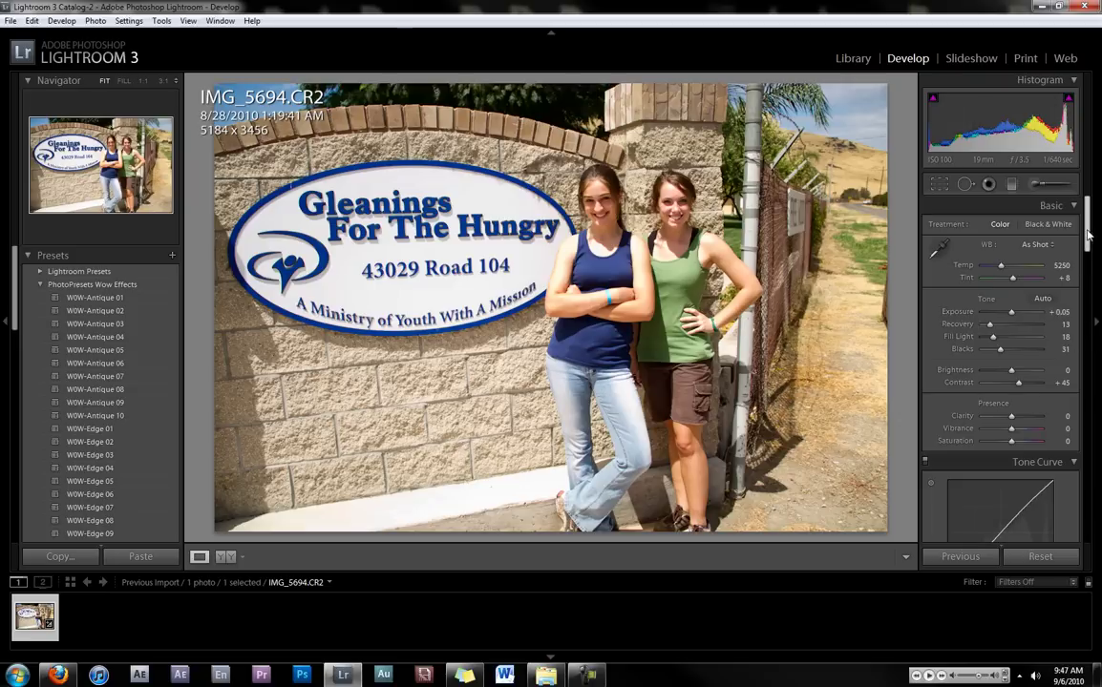
# Boost the Blue saturation to +59 and the Green saturation to +52 in the individual color adjustments.
pyautogui.moveTo(1083, 231); pyautogui.dragTo(1094, 271)
pyautogui.scroll(-3, 1050, 439)
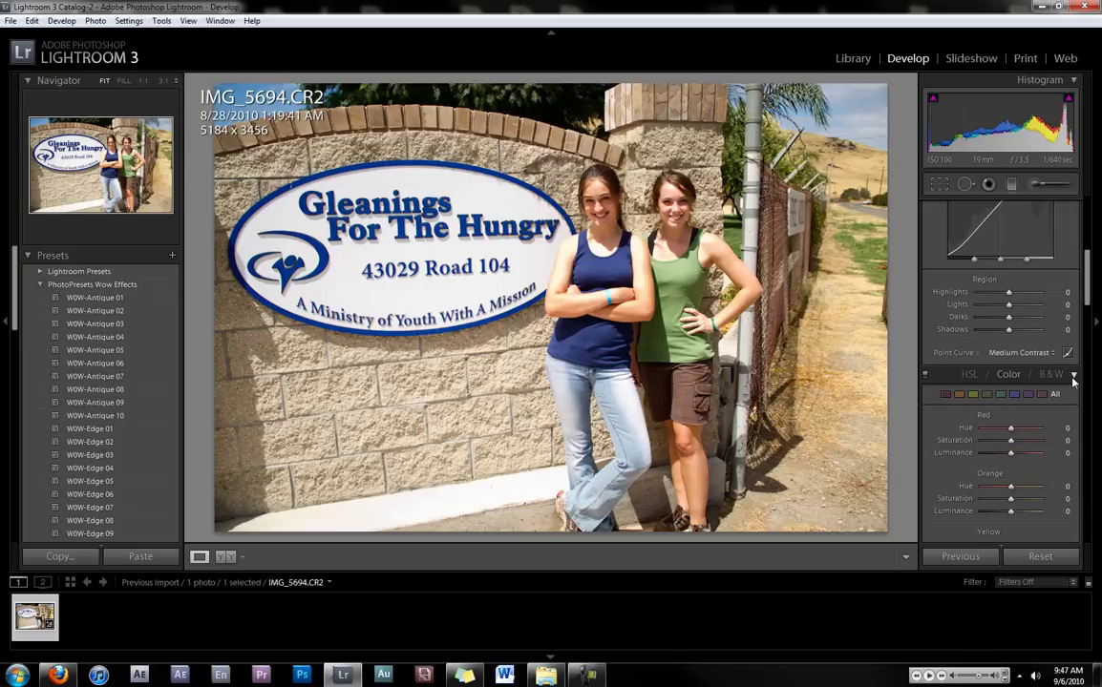
pyautogui.scroll(-3, 1065, 386)
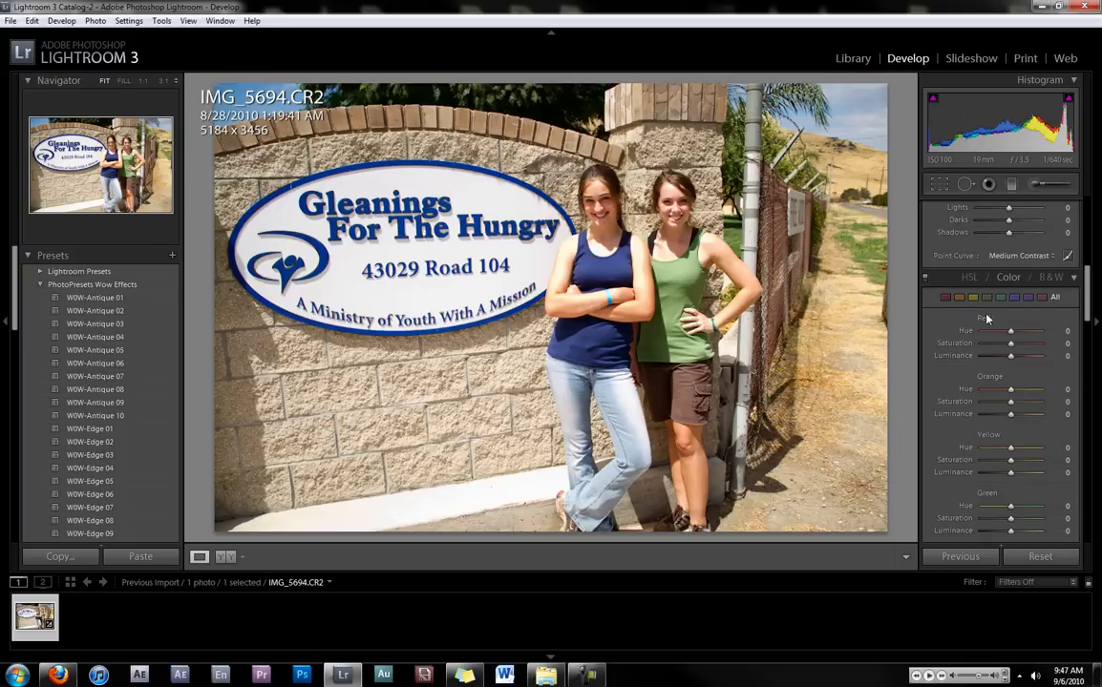
pyautogui.scroll(-3, 987, 319)
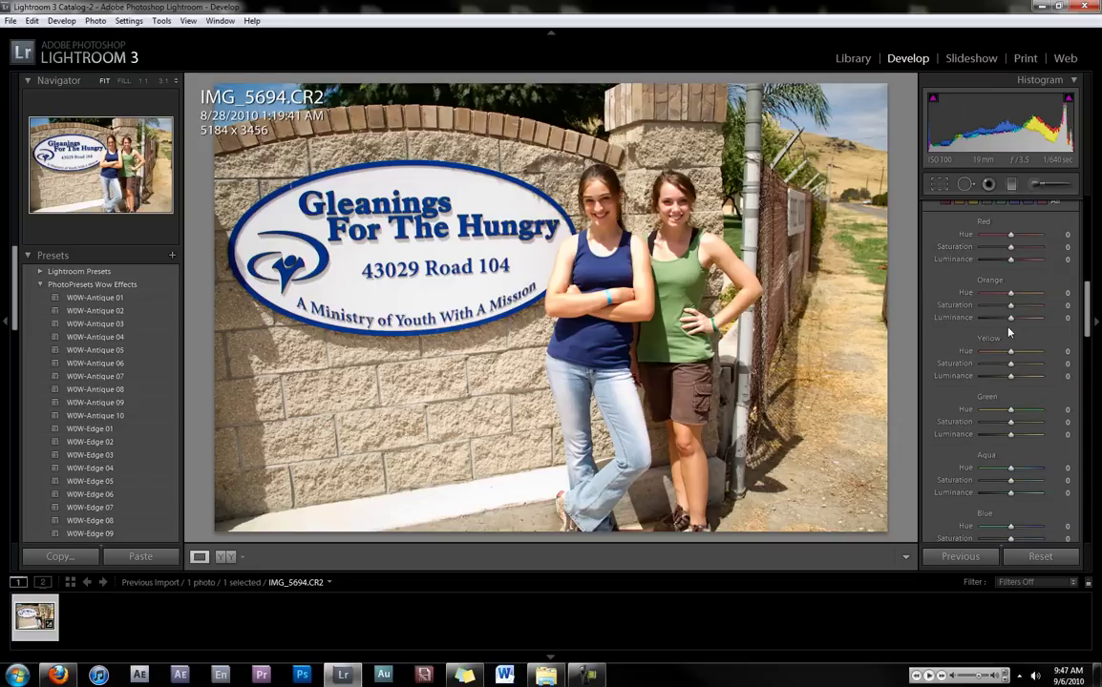
pyautogui.scroll(-3, 1017, 482)
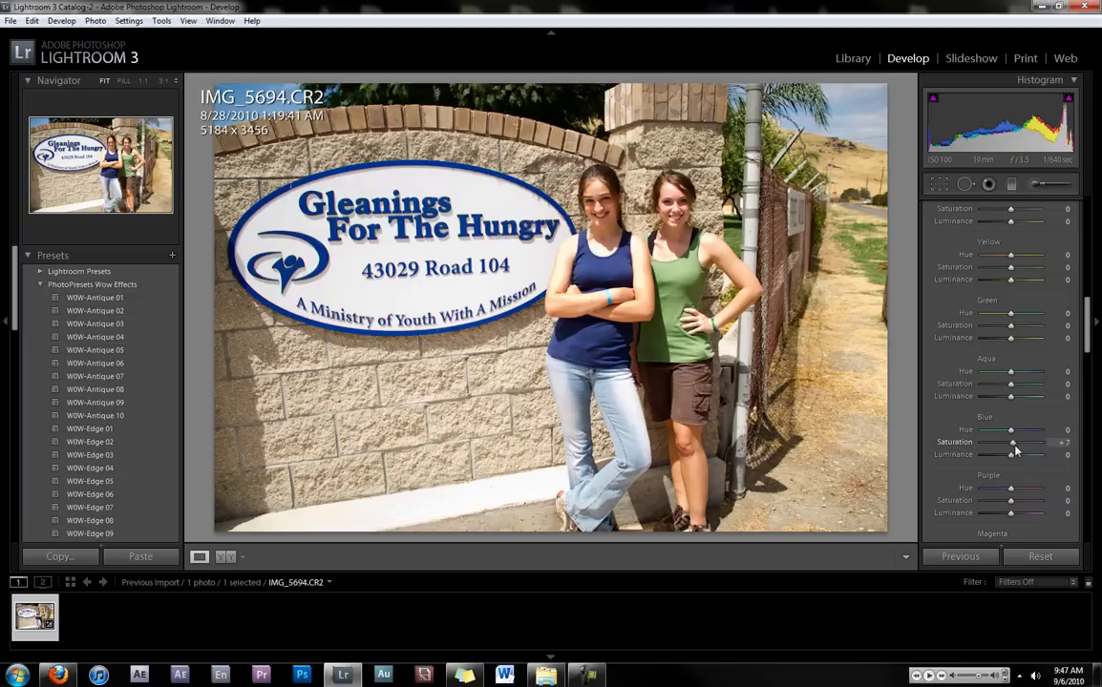
pyautogui.moveTo(1016, 450); pyautogui.dragTo(925, 446)
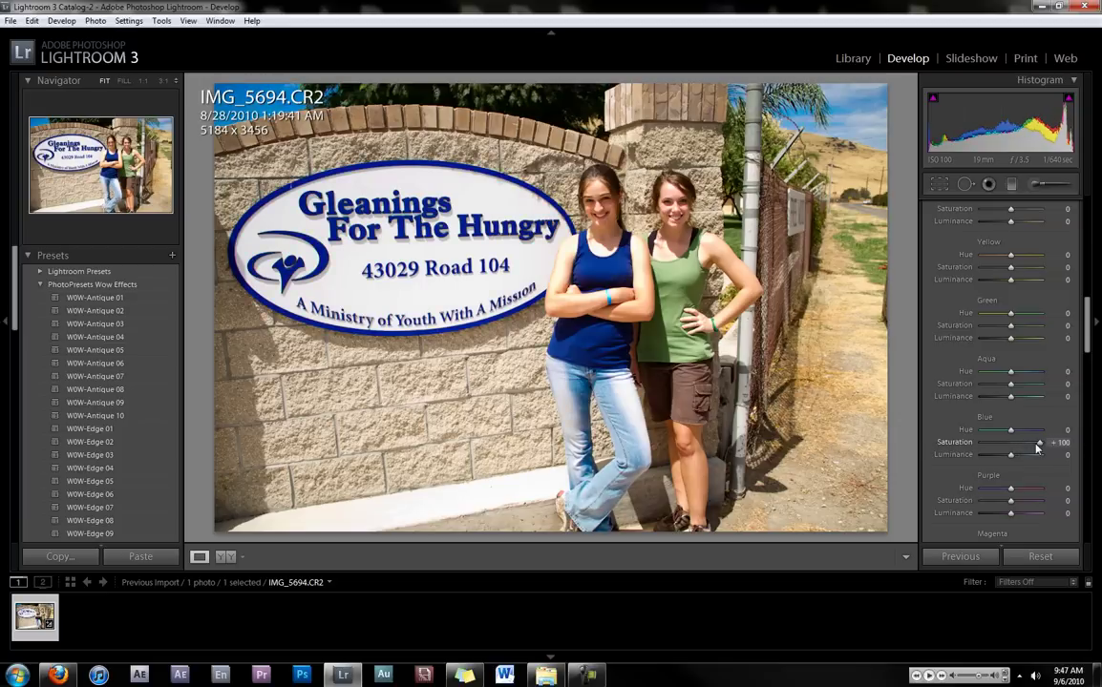
pyautogui.moveTo(1038, 447); pyautogui.dragTo(1029, 445)
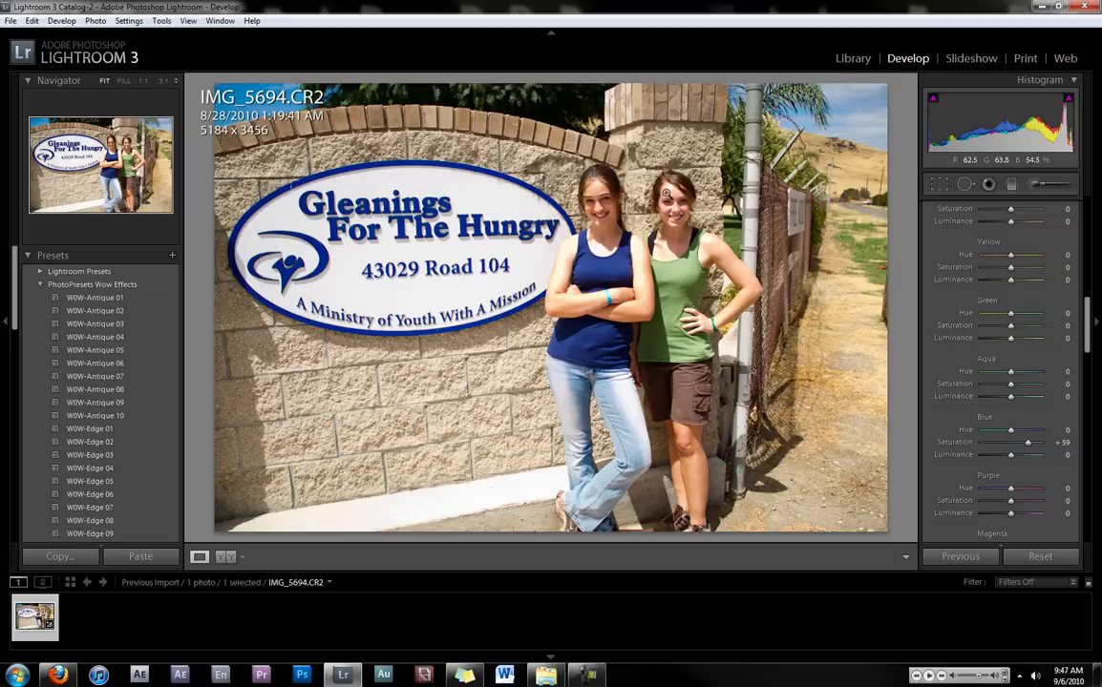
pyautogui.moveTo(1019, 331); pyautogui.dragTo(1028, 329)
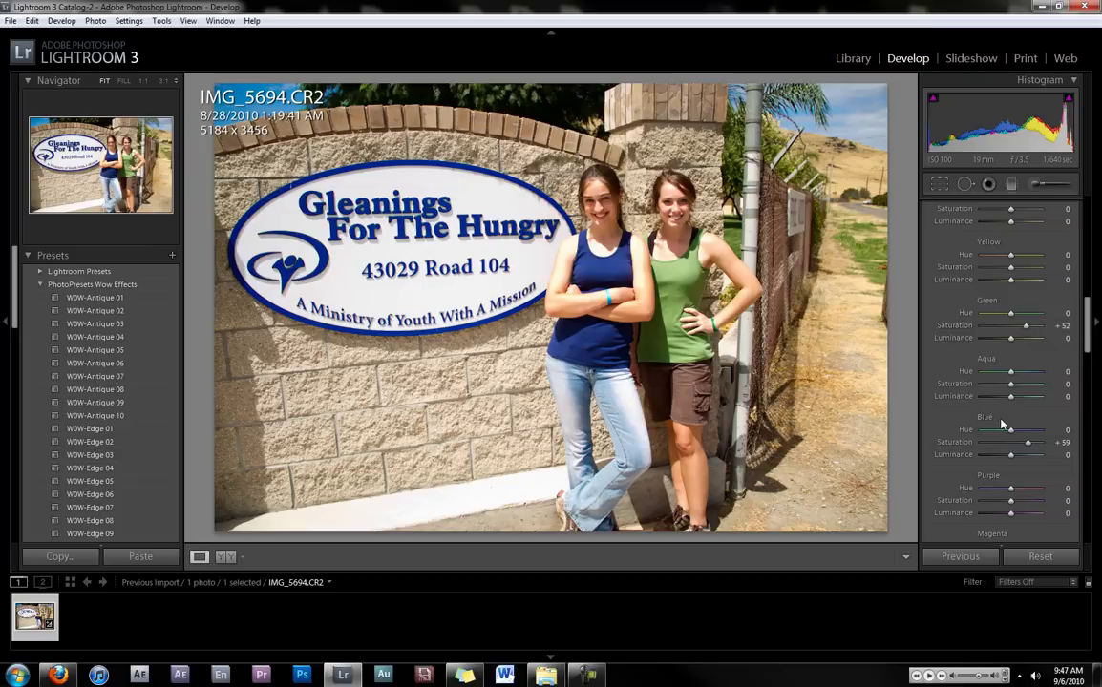
# Set the Orange saturation to +5 and lower the tone curve's Shadows to -9.
pyautogui.scroll(-2, 1001, 424)
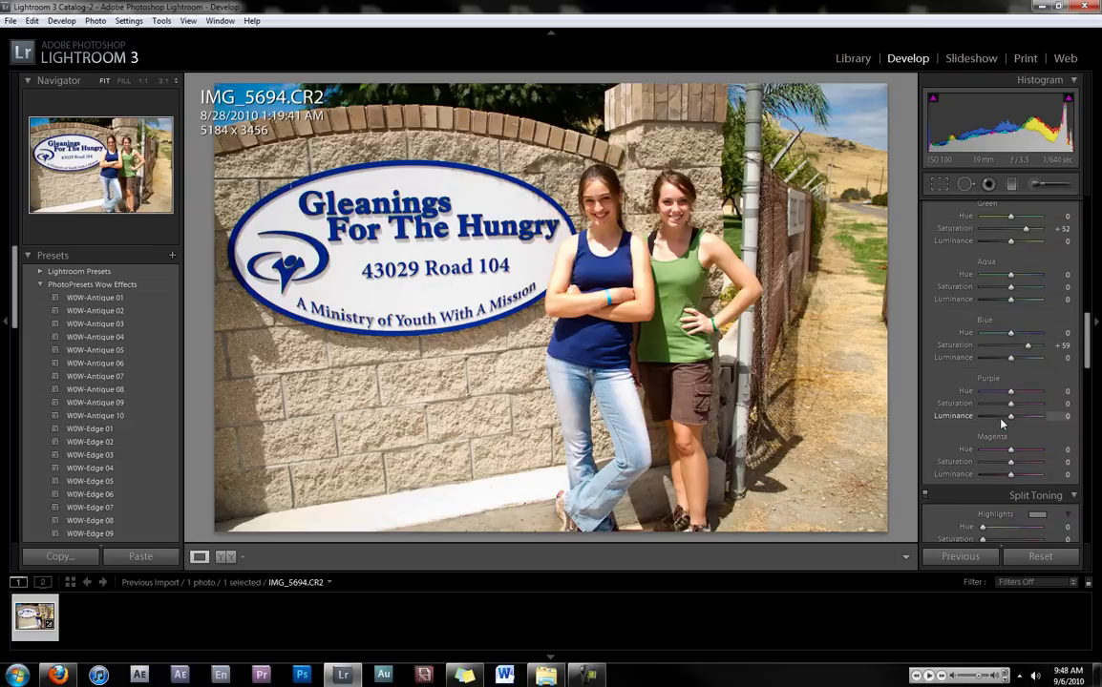
pyautogui.scroll(6, 1001, 424)
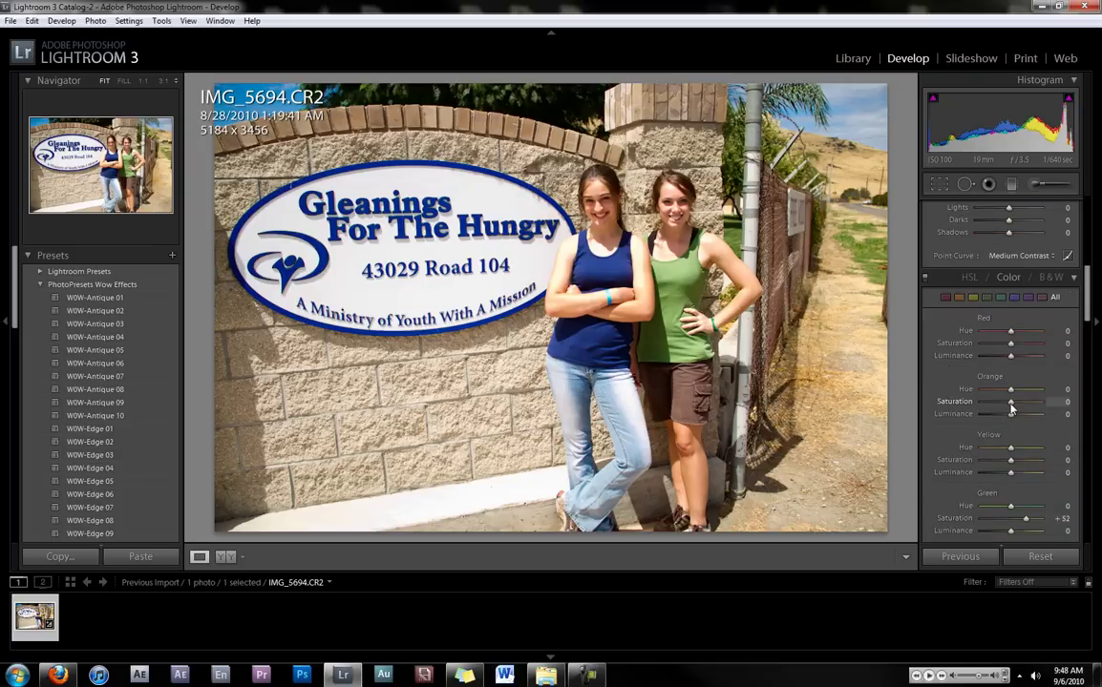
pyautogui.moveTo(1011, 402)
pyautogui.mouseDown()
pyautogui.moveTo(1038, 404)
pyautogui.moveTo(979, 402)
pyautogui.moveTo(1029, 402)
pyautogui.moveTo(1013, 409)
pyautogui.mouseUp()
pyautogui.scroll(3, 946, 392)
pyautogui.moveTo(1008, 329)
pyautogui.mouseDown()
pyautogui.moveTo(989, 336)
pyautogui.moveTo(1005, 334)
pyautogui.mouseUp()
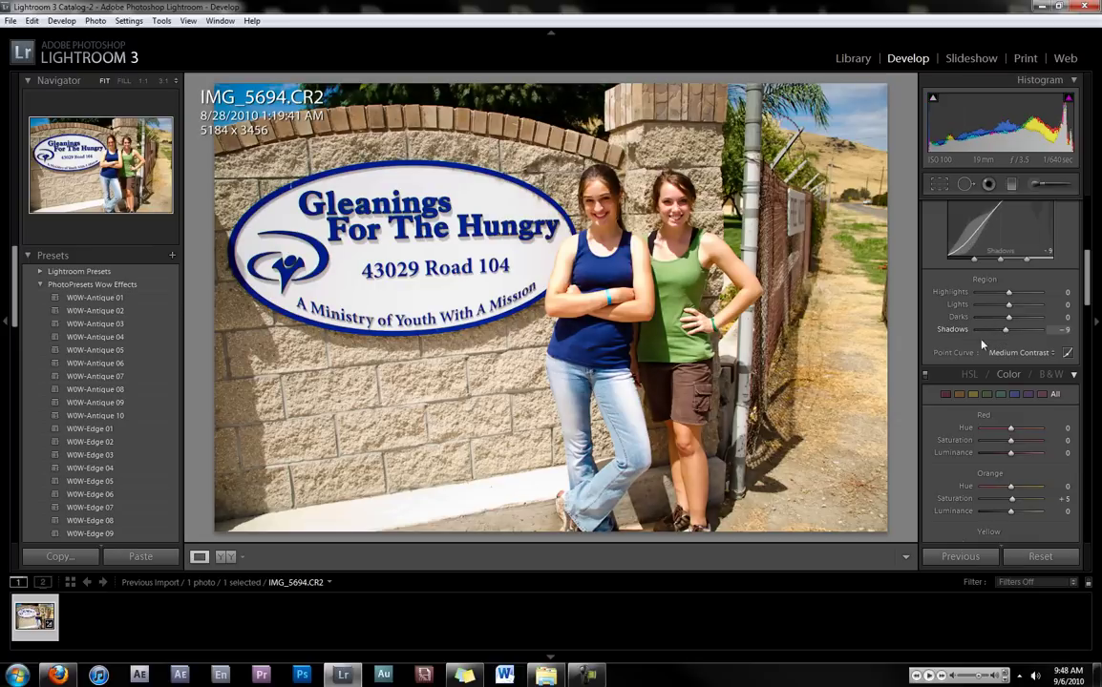
# Set Exposure to +0.23, Clarity to +43 and Vibrance to +15.
pyautogui.scroll(5, 983, 334)
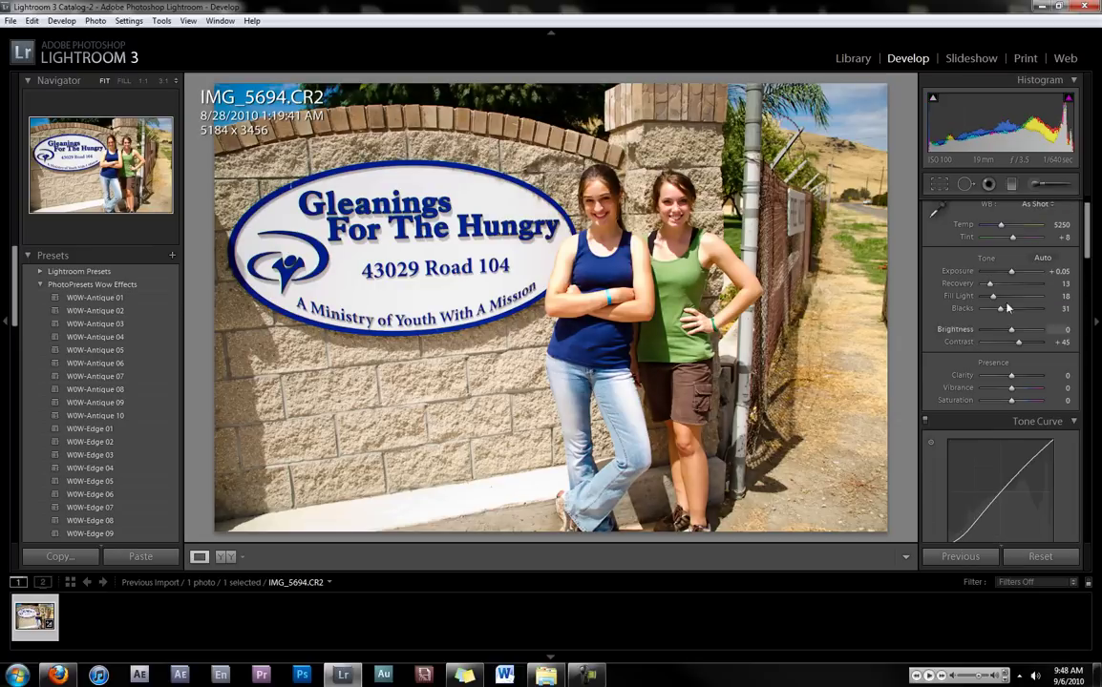
pyautogui.moveTo(1011, 272); pyautogui.dragTo(1015, 275)
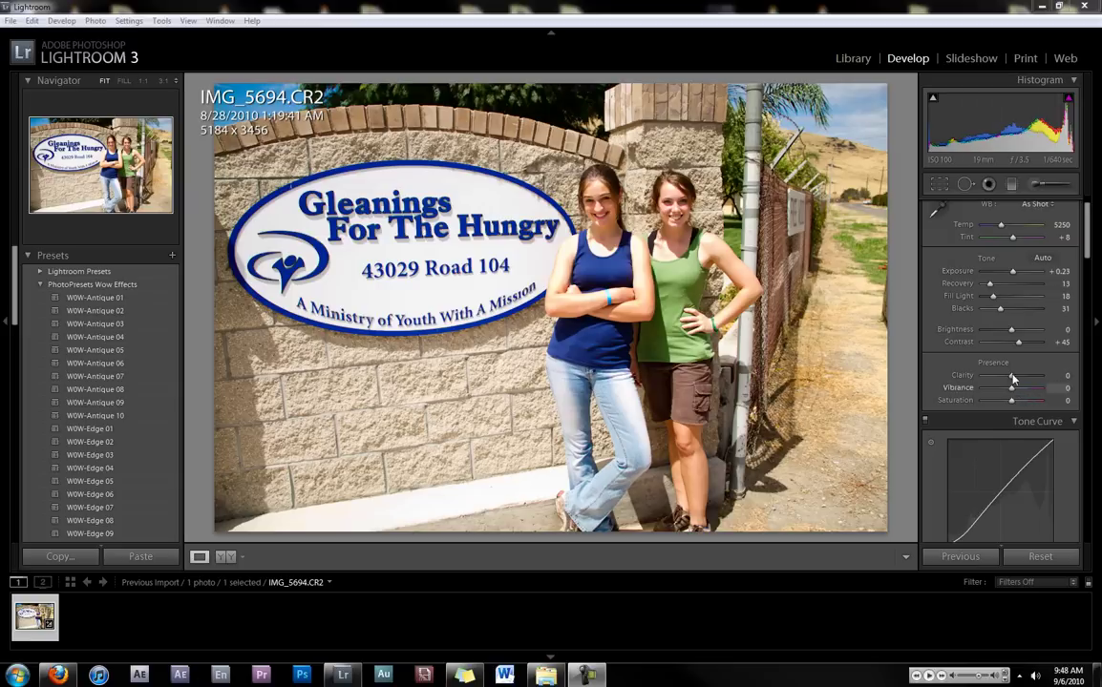
pyautogui.moveTo(1016, 377)
pyautogui.mouseDown()
pyautogui.moveTo(1032, 378)
pyautogui.moveTo(1015, 389)
pyautogui.mouseUp()
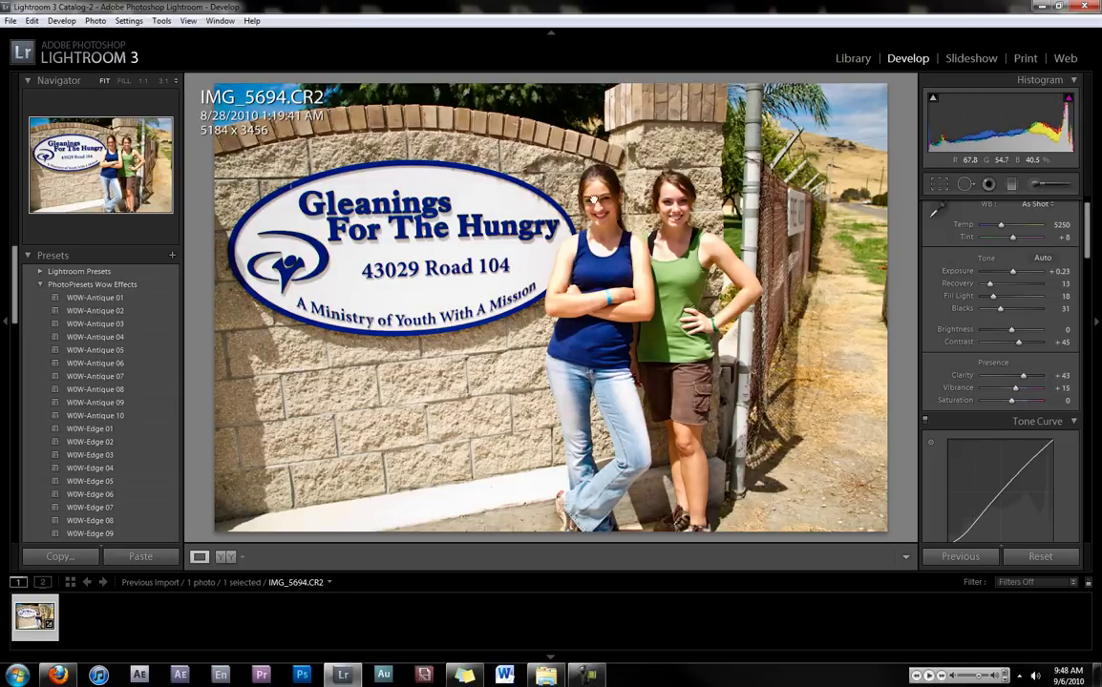
# Examine the face of the woman in the blue top at 1:1 magnification and return to the full view.
pyautogui.click(535, 178)
pyautogui.moveTo(594, 212); pyautogui.dragTo(699, 240)
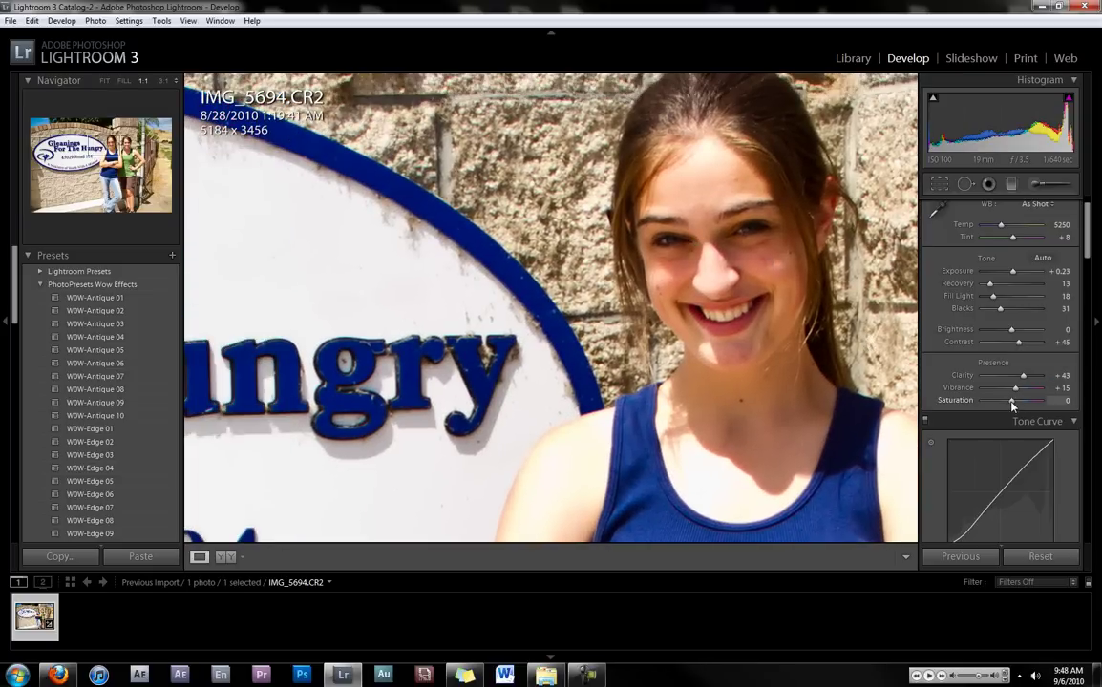
pyautogui.press('z')
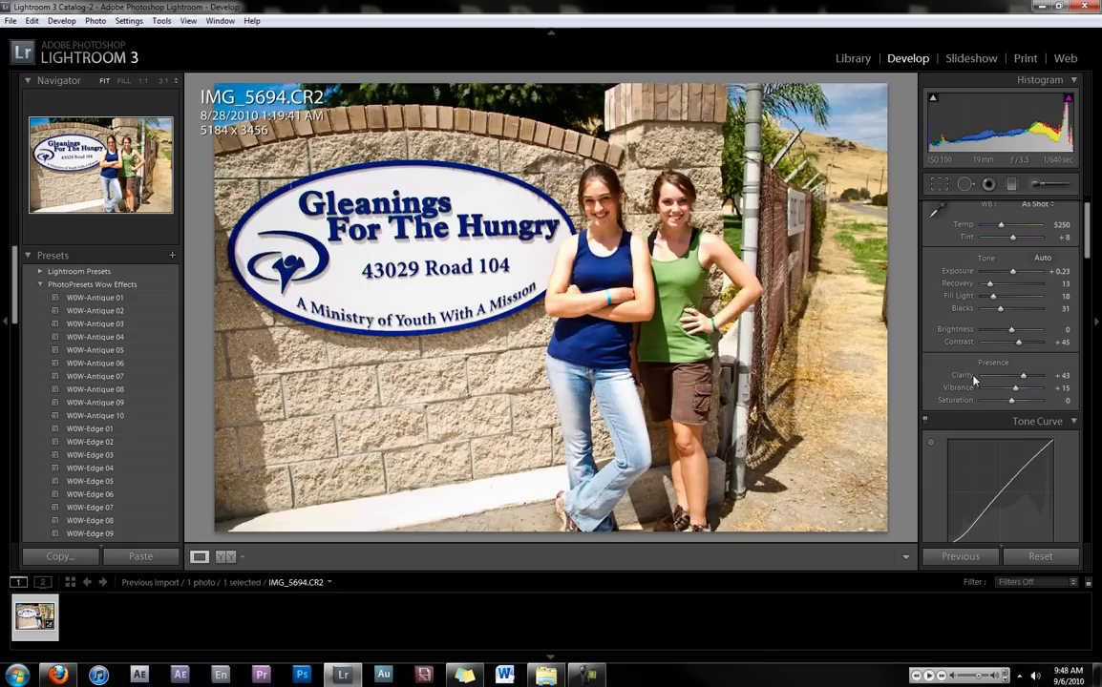
# Try reducing the photo's overall Saturation to -77, and undo that change.
pyautogui.moveTo(1011, 401); pyautogui.dragTo(989, 404)
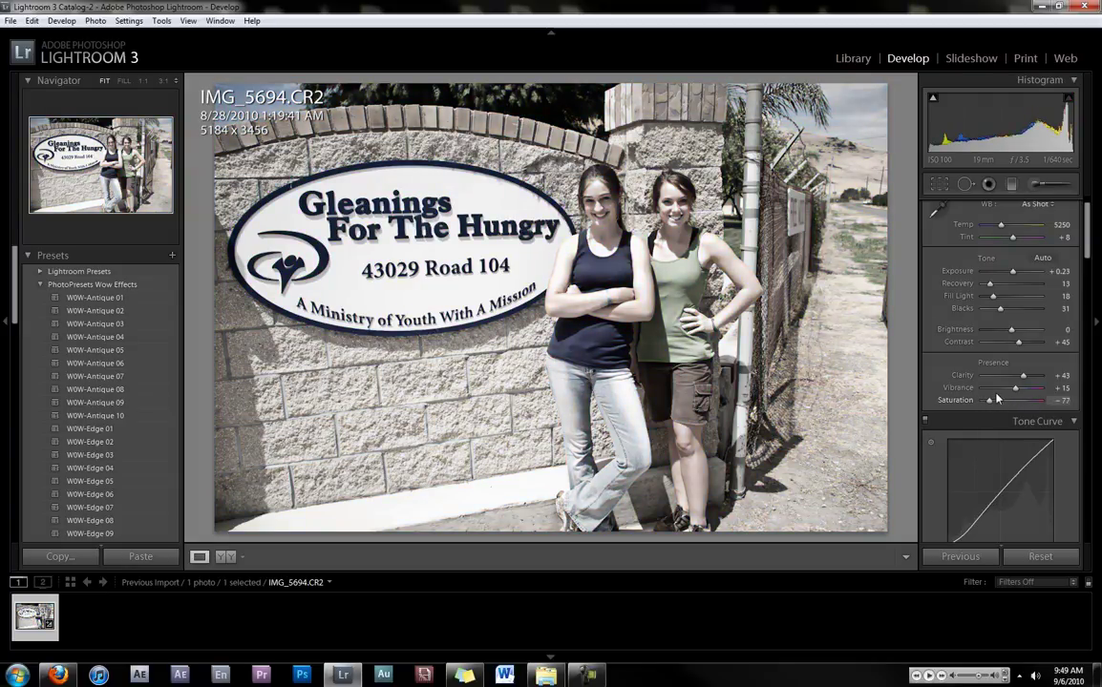
pyautogui.hotkey('ctrl', 'z')
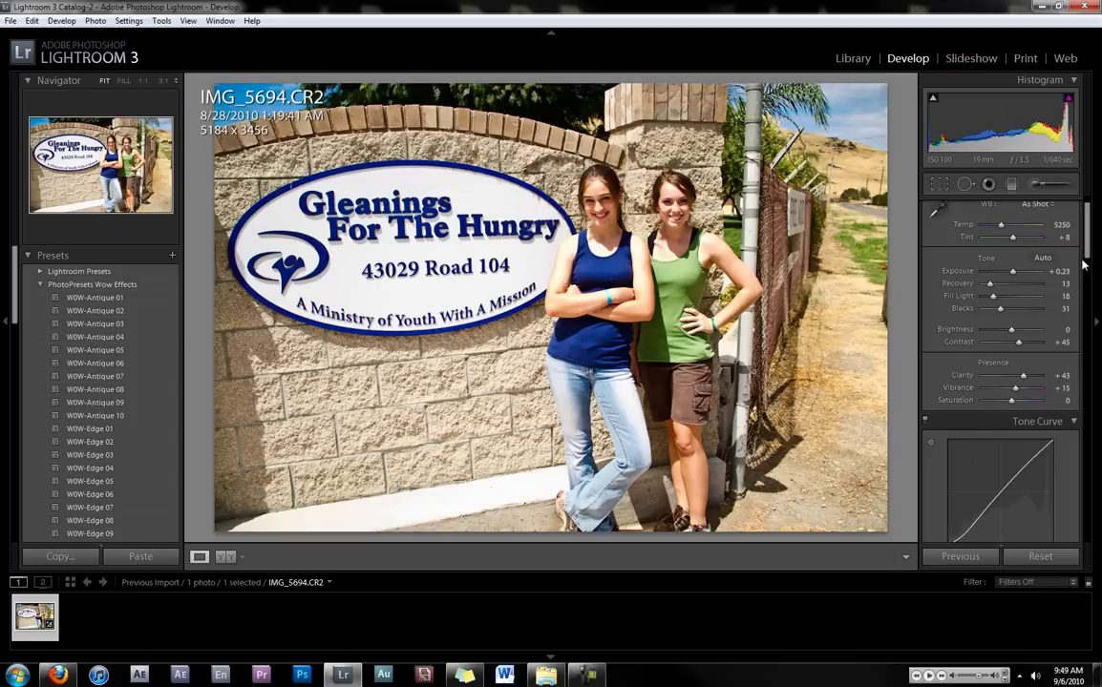
# Darken the photo's corners by setting the Lens Vignetting amount to -100.
pyautogui.moveTo(1087, 233); pyautogui.dragTo(1098, 473)
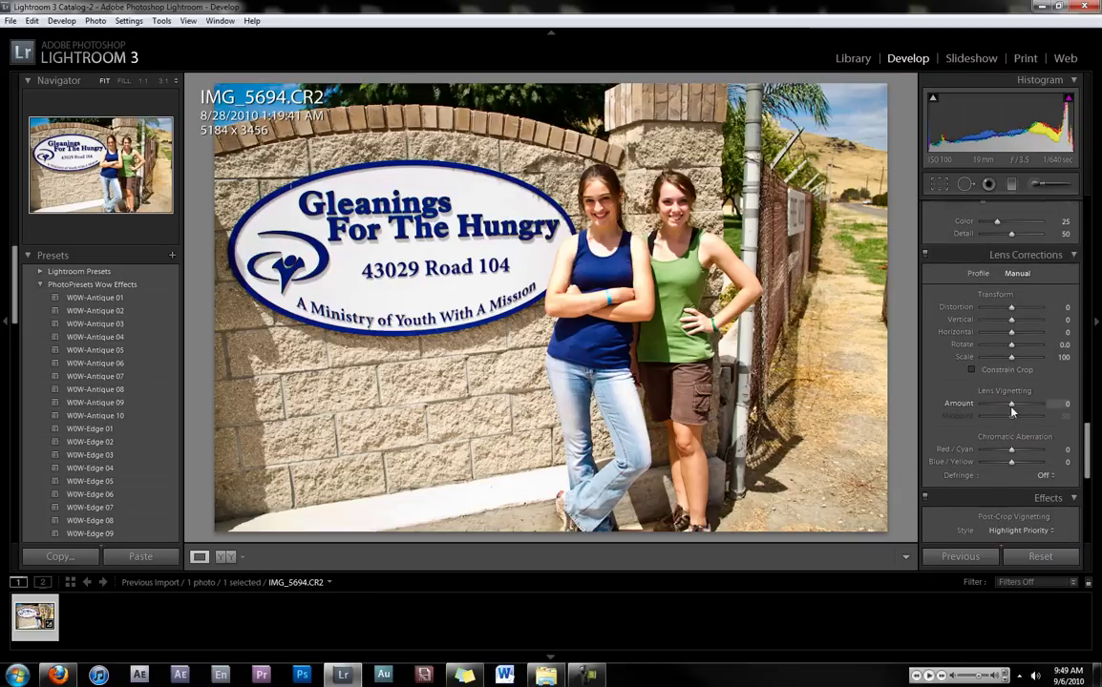
pyautogui.moveTo(1011, 403); pyautogui.dragTo(972, 412)
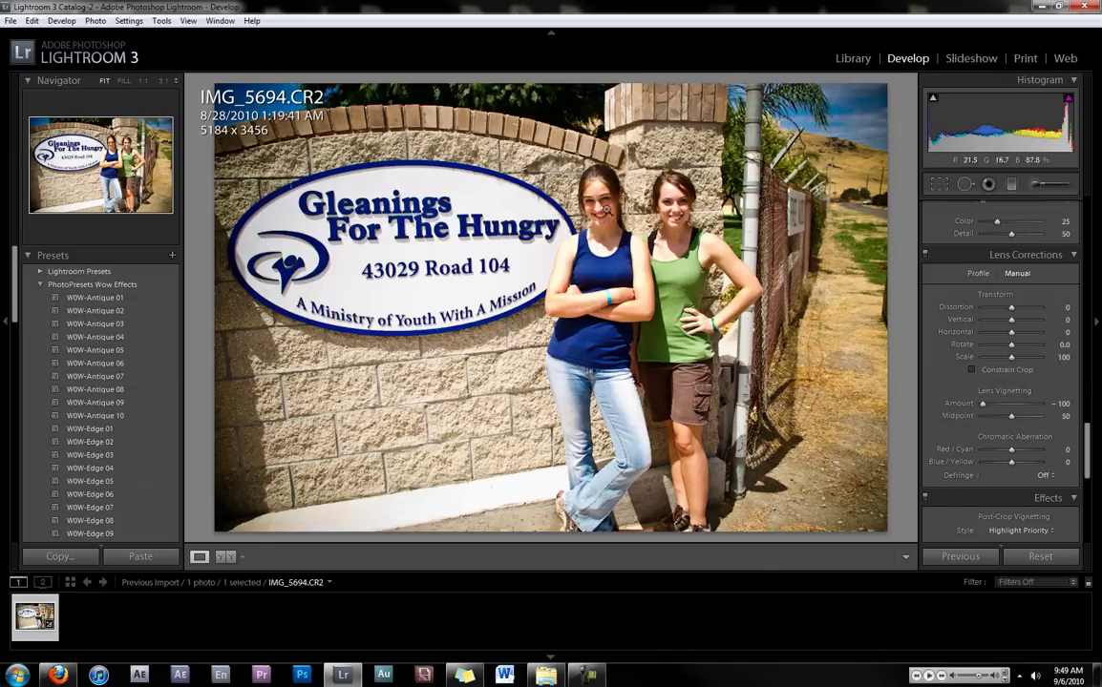
# Set the photo's Exposure to +0.32.
pyautogui.scroll(2, 997, 456)
pyautogui.scroll(10, 997, 456)
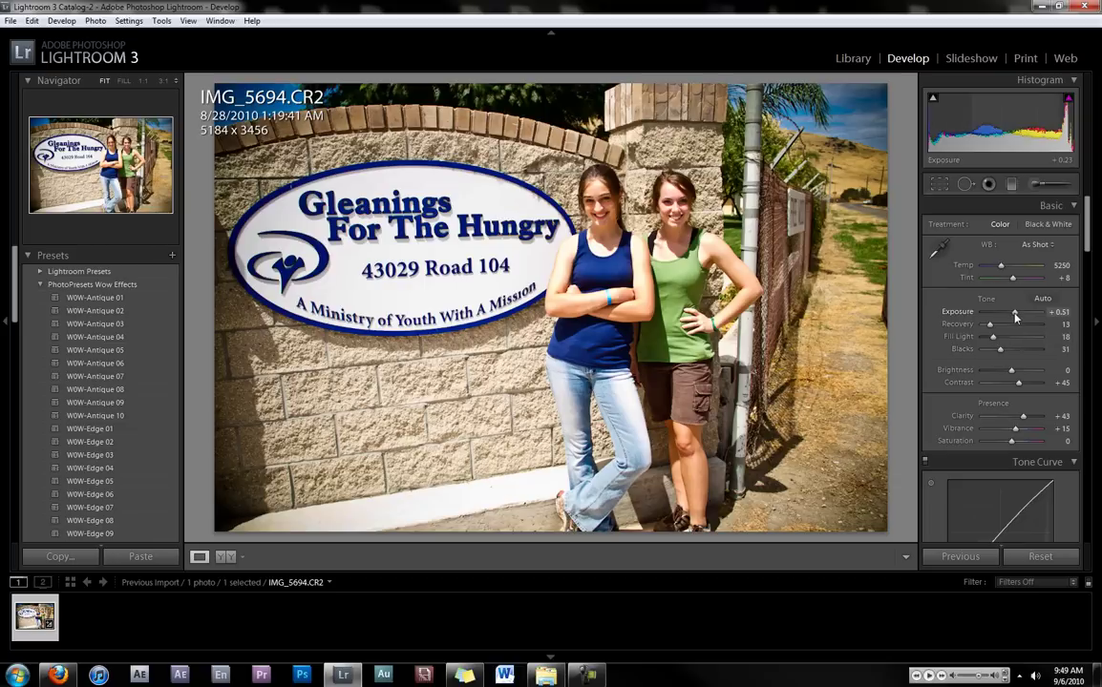
pyautogui.moveTo(1014, 317); pyautogui.dragTo(1013, 317)
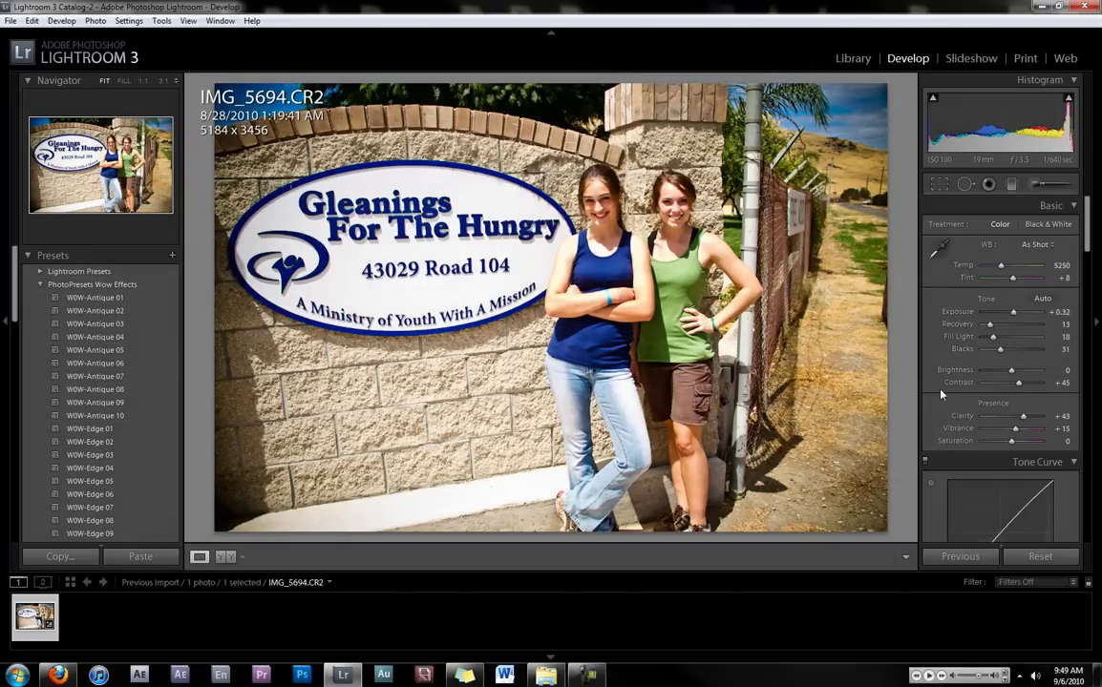
pyautogui.scroll(-4, 942, 385)
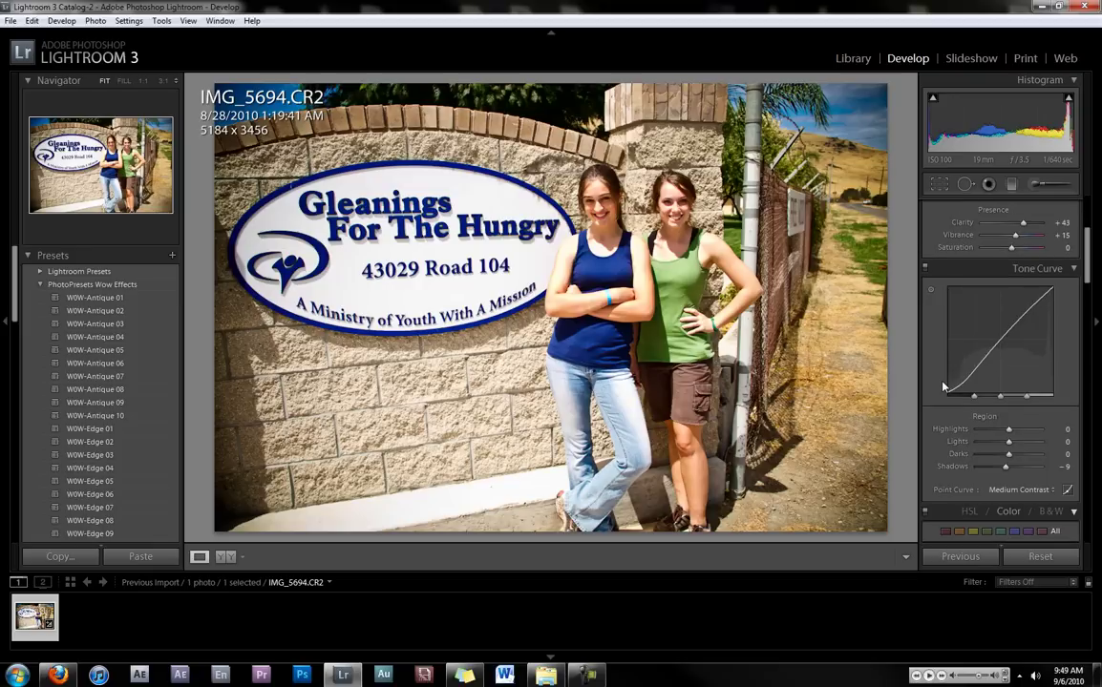
pyautogui.scroll(-6, 942, 386)
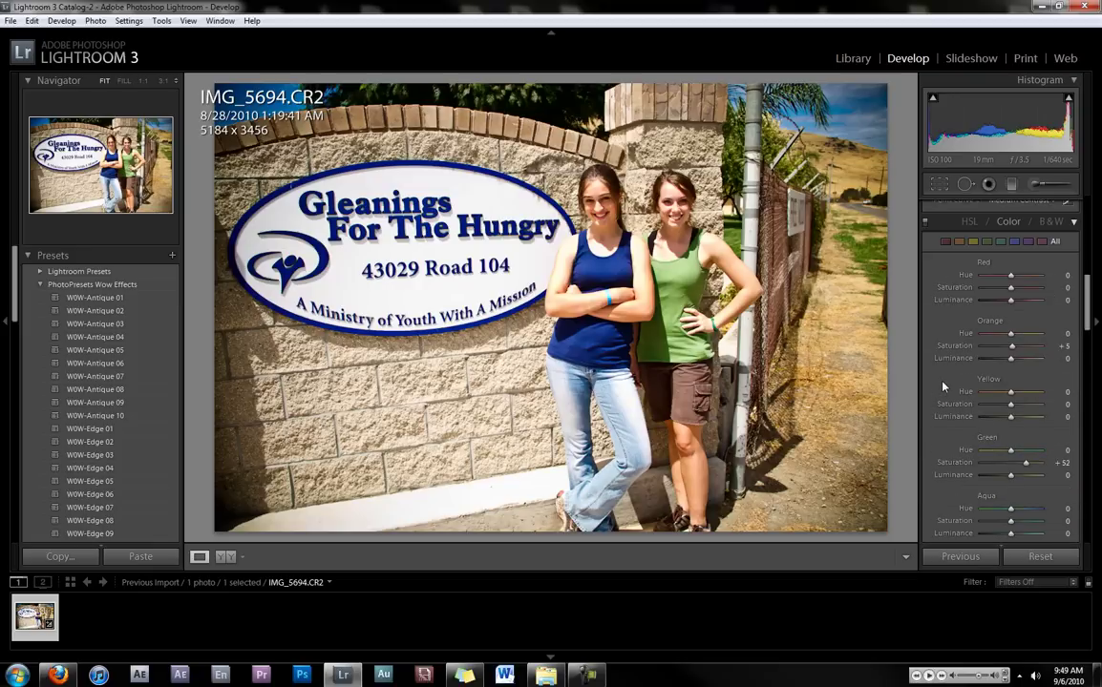
pyautogui.scroll(-2, 942, 386)
pyautogui.scroll(-6, 942, 386)
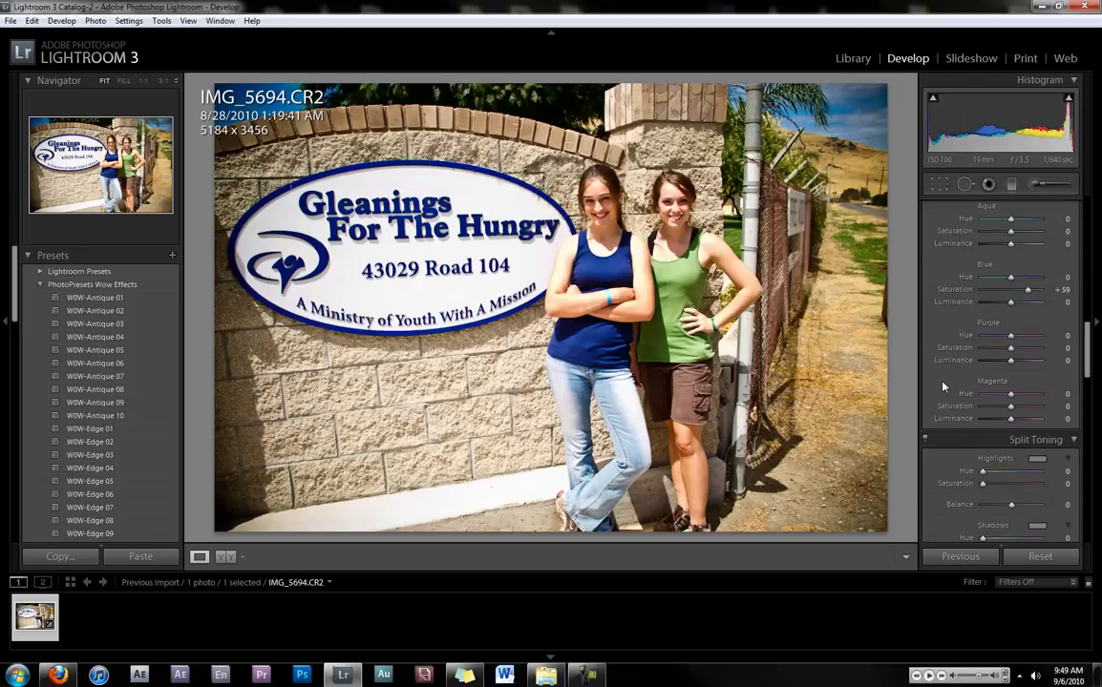
# Try cropping the photo to the dirt path beside the fence with the aspect ratio unlocked, undo the changes and leave the Crop tool.
pyautogui.click(939, 186)
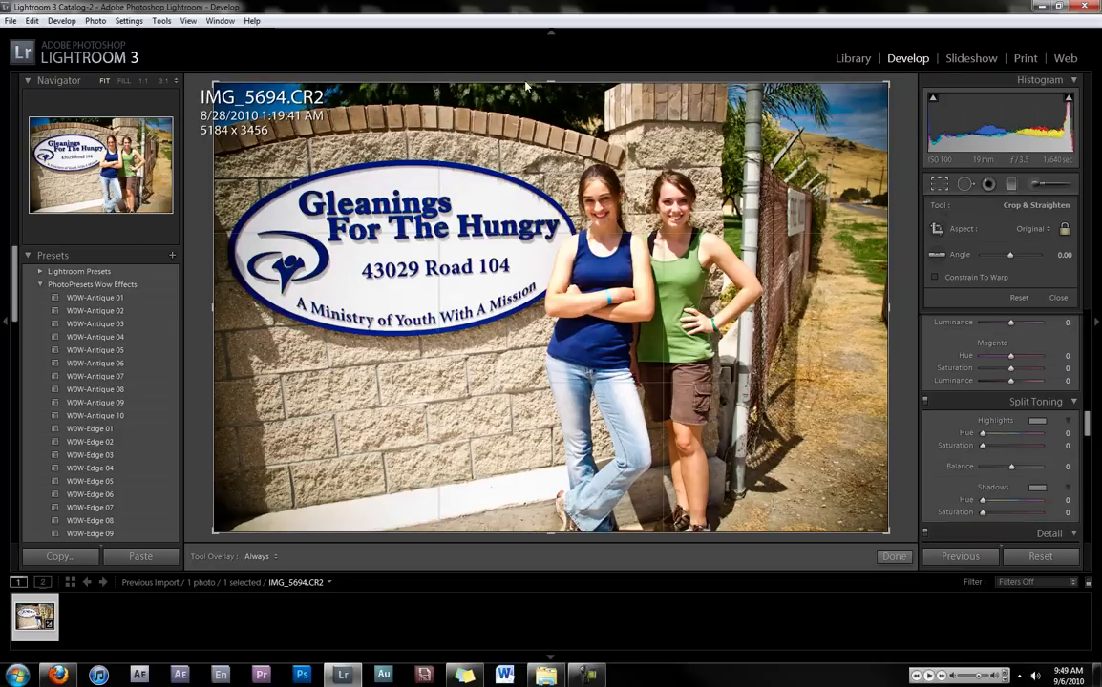
pyautogui.moveTo(549, 116); pyautogui.dragTo(557, 50)
pyautogui.moveTo(214, 84); pyautogui.dragTo(63, 84)
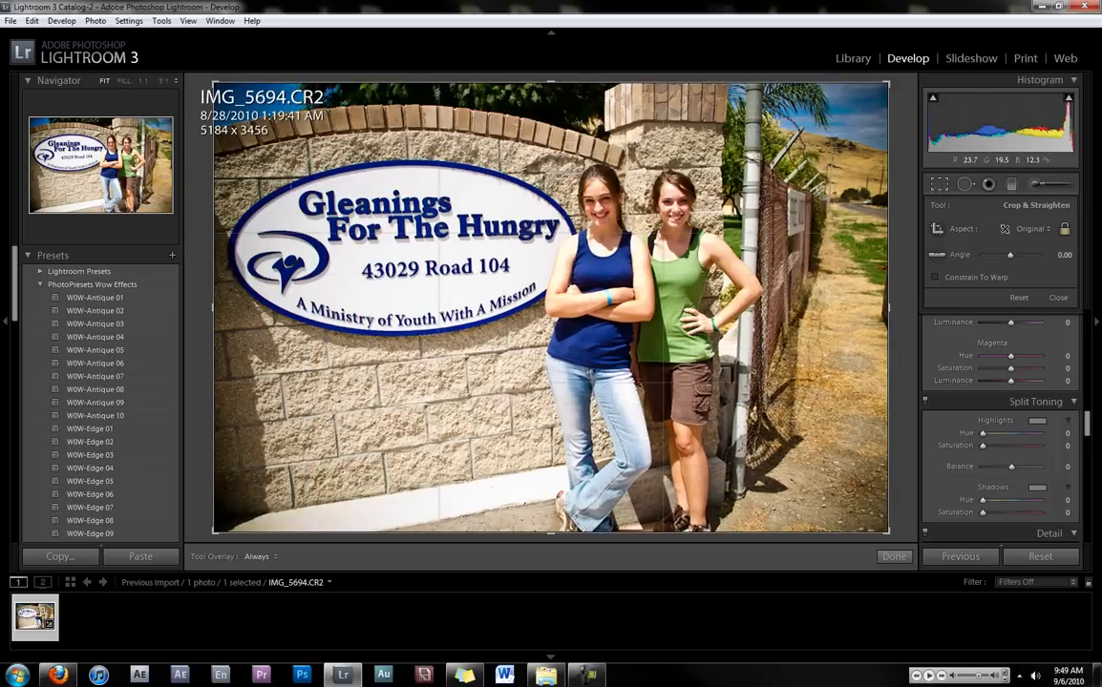
pyautogui.click(1064, 229)
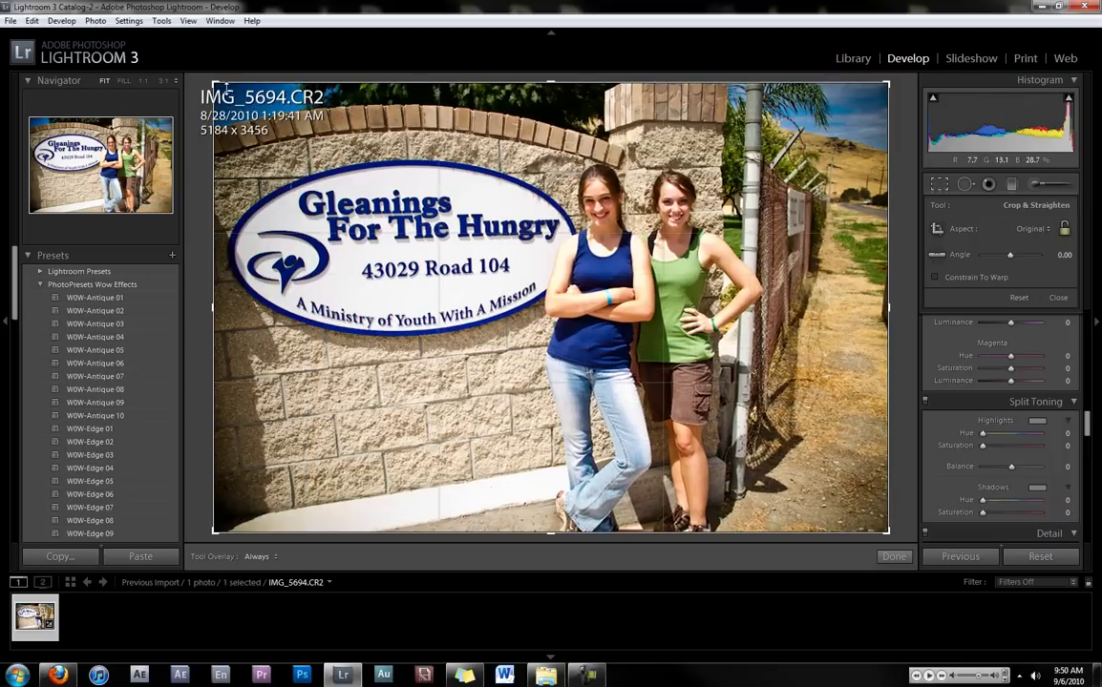
pyautogui.moveTo(317, 137); pyautogui.dragTo(498, 112)
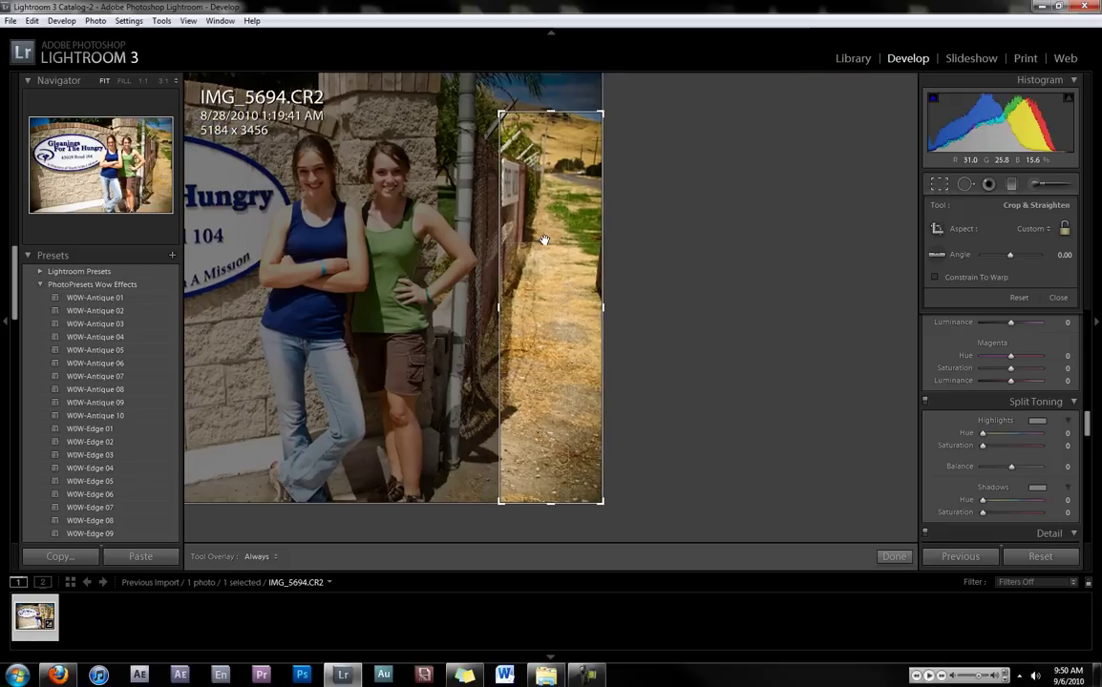
pyautogui.hotkey('ctrl', 'z')
pyautogui.hotkey('ctrl', 'z')
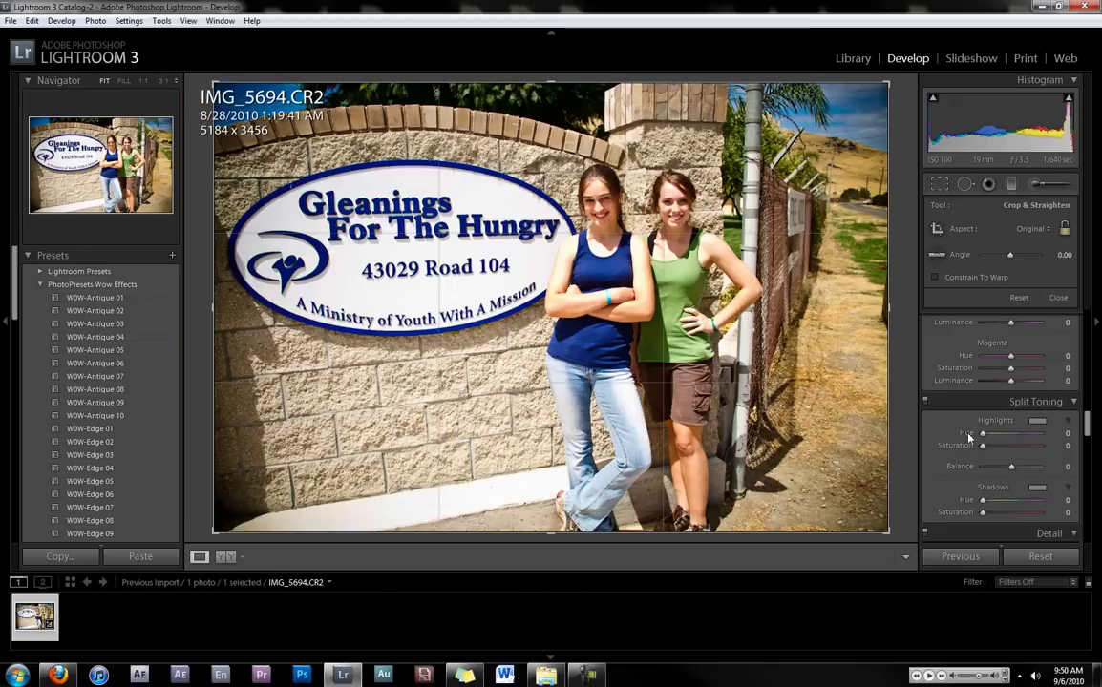
pyautogui.click(893, 556)
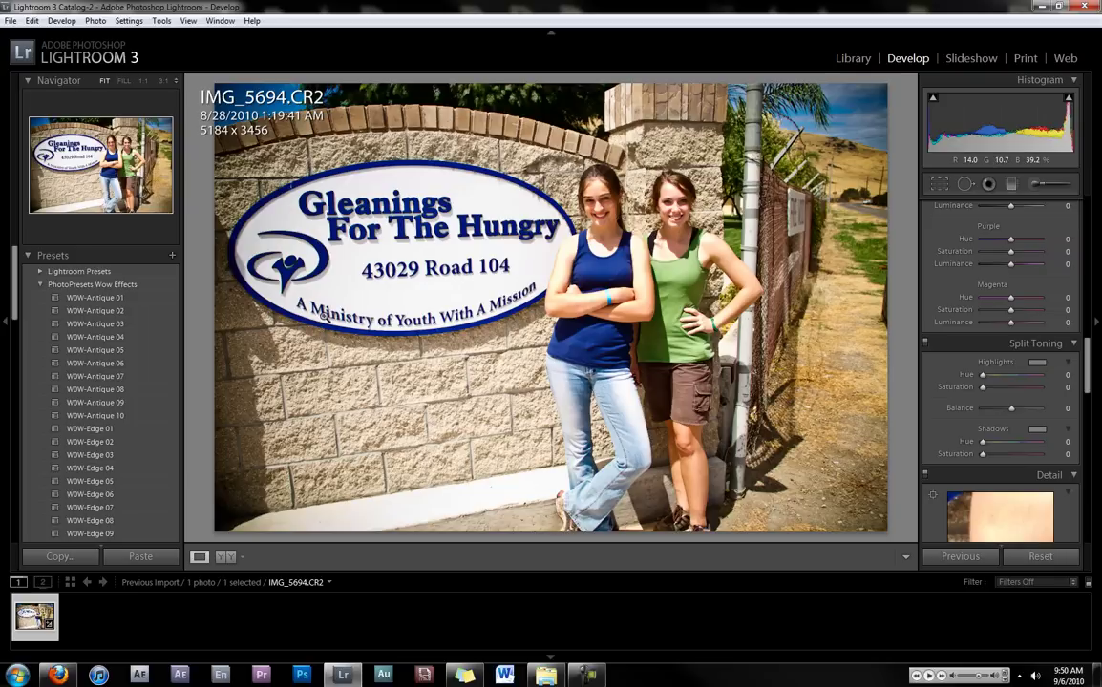
# Open the export settings for the photo and set the destination folder to the Desktop without a subfolder.
pyautogui.click(10, 20)
pyautogui.click(11, 20)
pyautogui.click(32, 20)
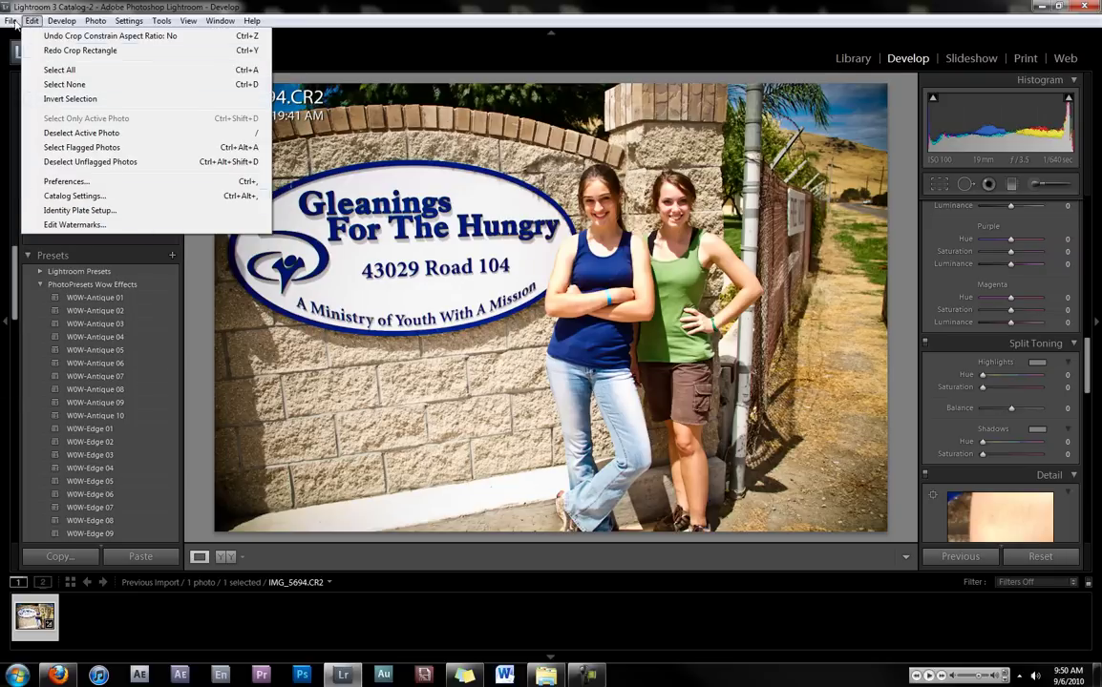
pyautogui.moveTo(10, 20)
pyautogui.click(49, 166)
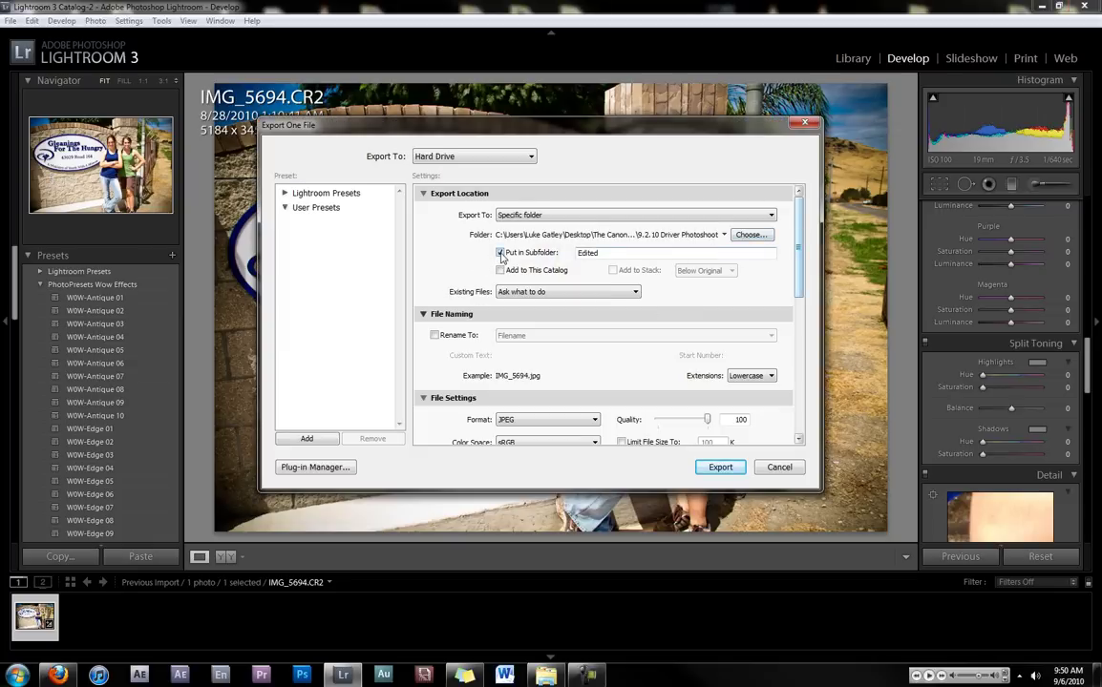
pyautogui.click(753, 235)
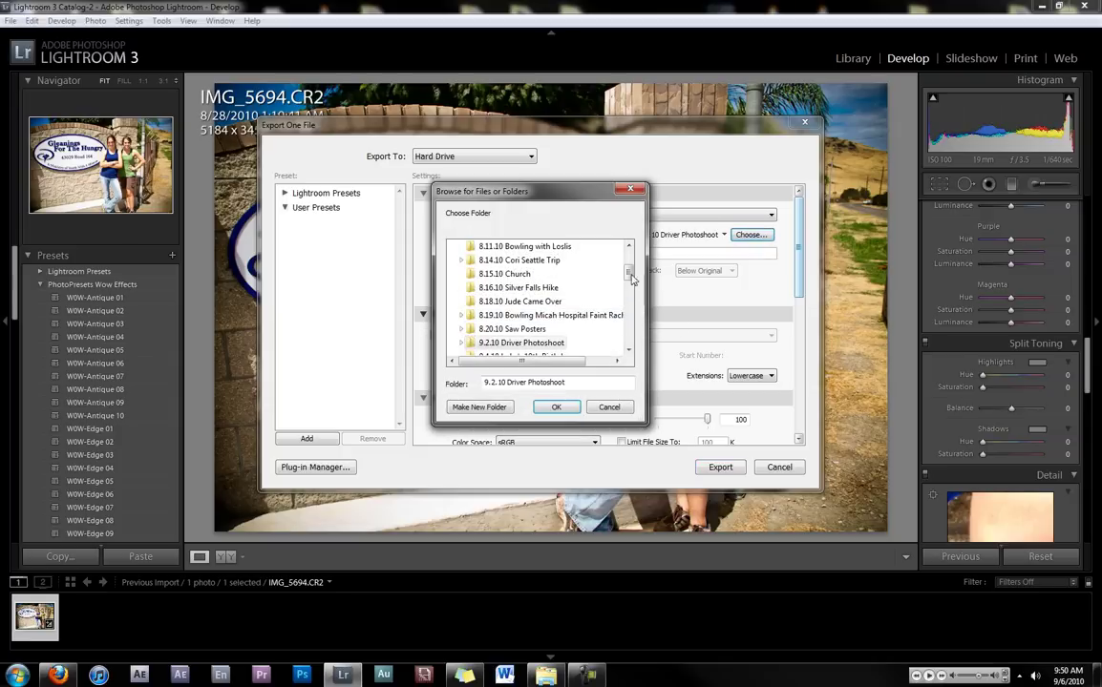
pyautogui.moveTo(631, 278); pyautogui.dragTo(629, 244)
pyautogui.click(482, 244)
pyautogui.click(559, 407)
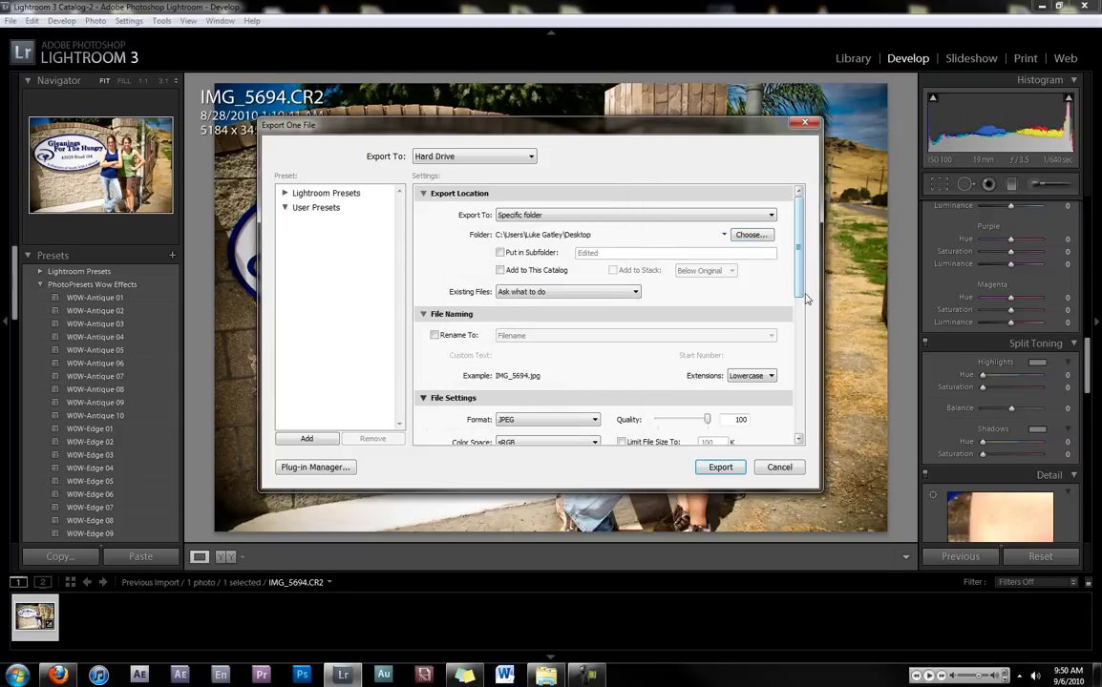
# Examine the signature watermark in the Watermark Editor, browse the available signature images without choosing one, and return to the export settings.
pyautogui.scroll(-10, 797, 274)
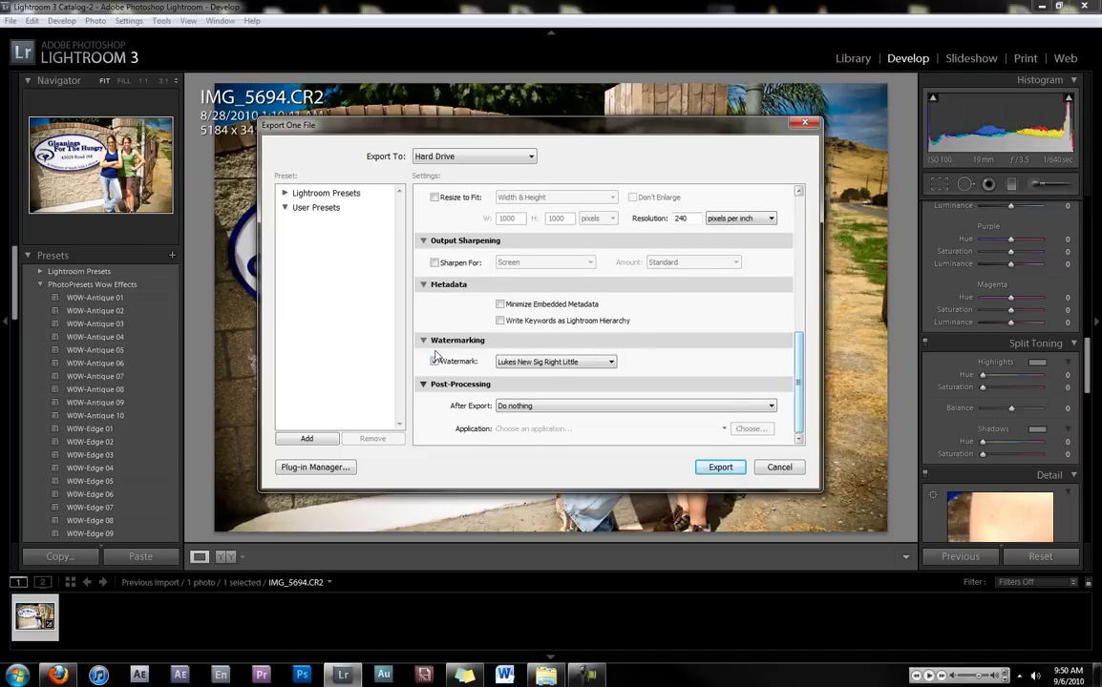
pyautogui.click(563, 362)
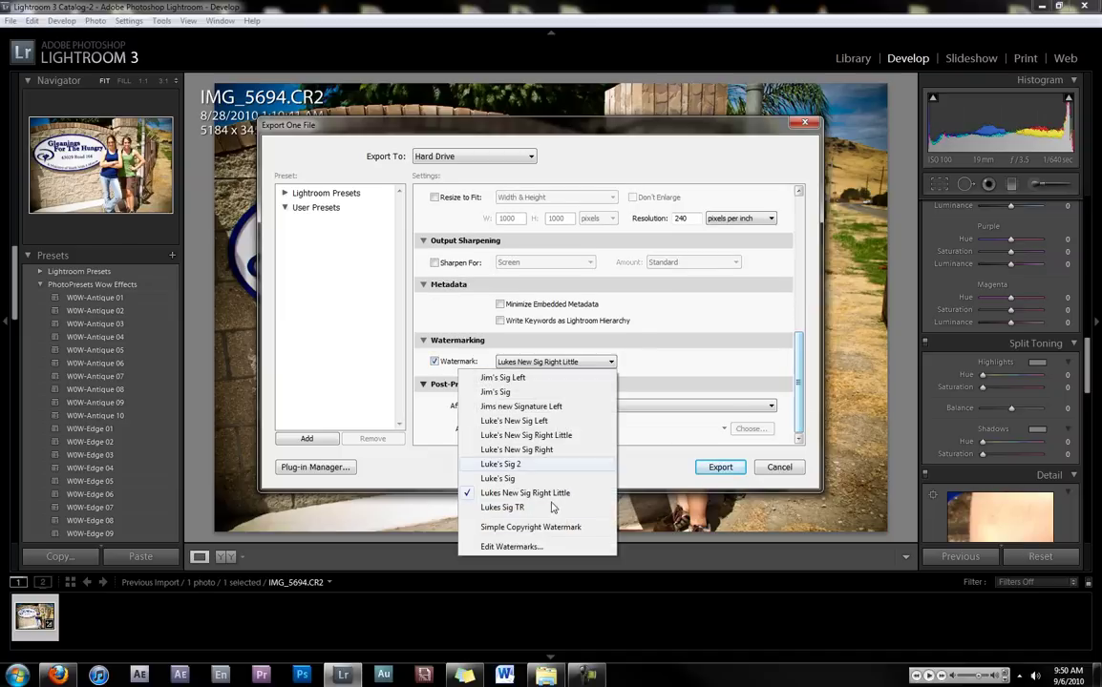
pyautogui.click(556, 545)
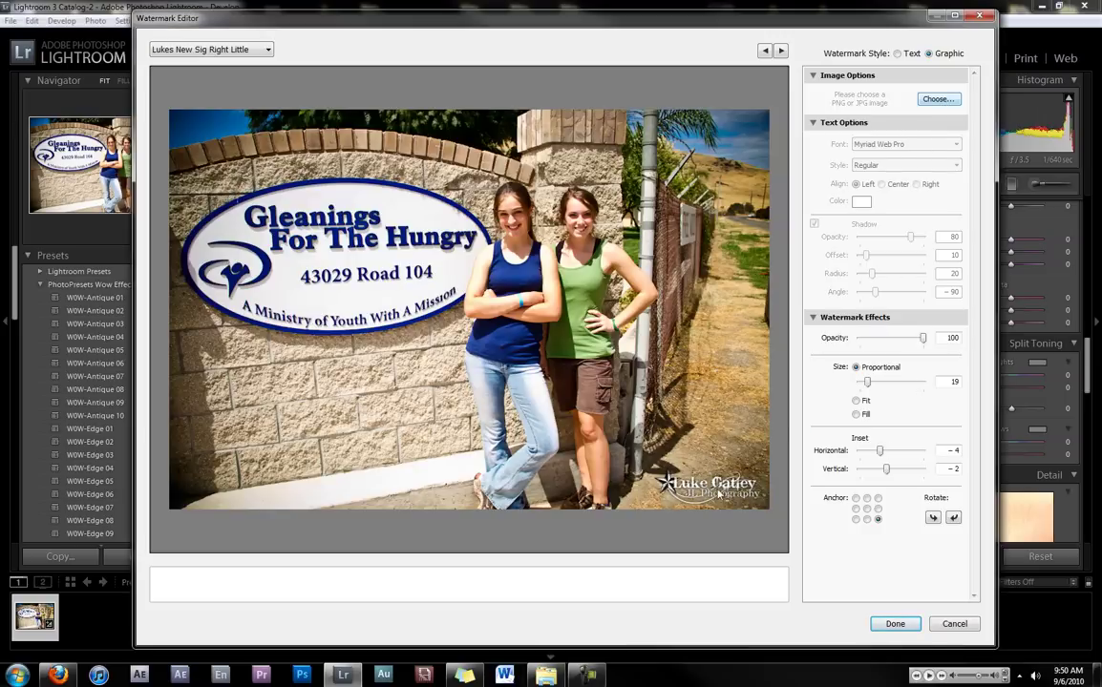
pyautogui.moveTo(733, 477)
pyautogui.click(942, 104)
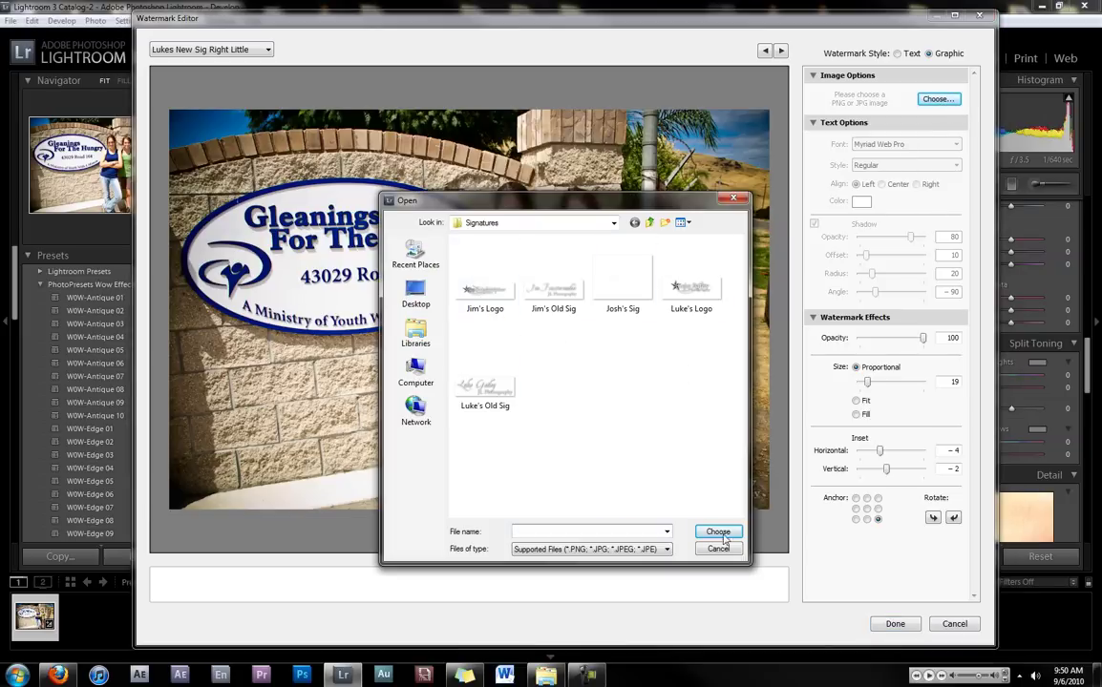
pyautogui.click(718, 550)
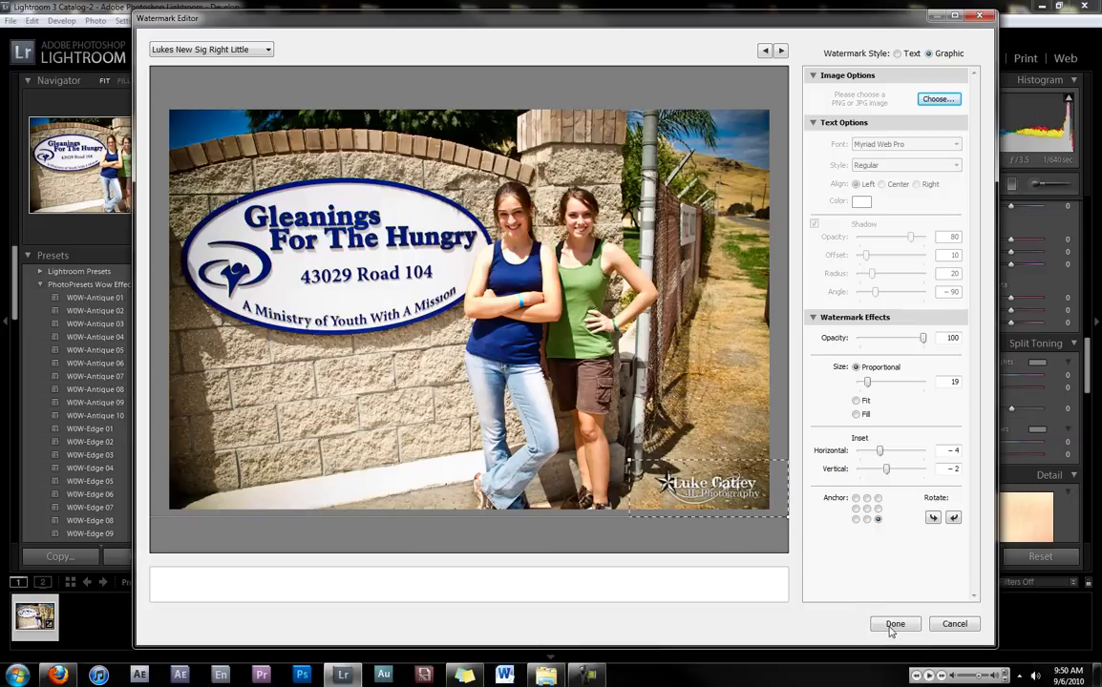
pyautogui.click(893, 624)
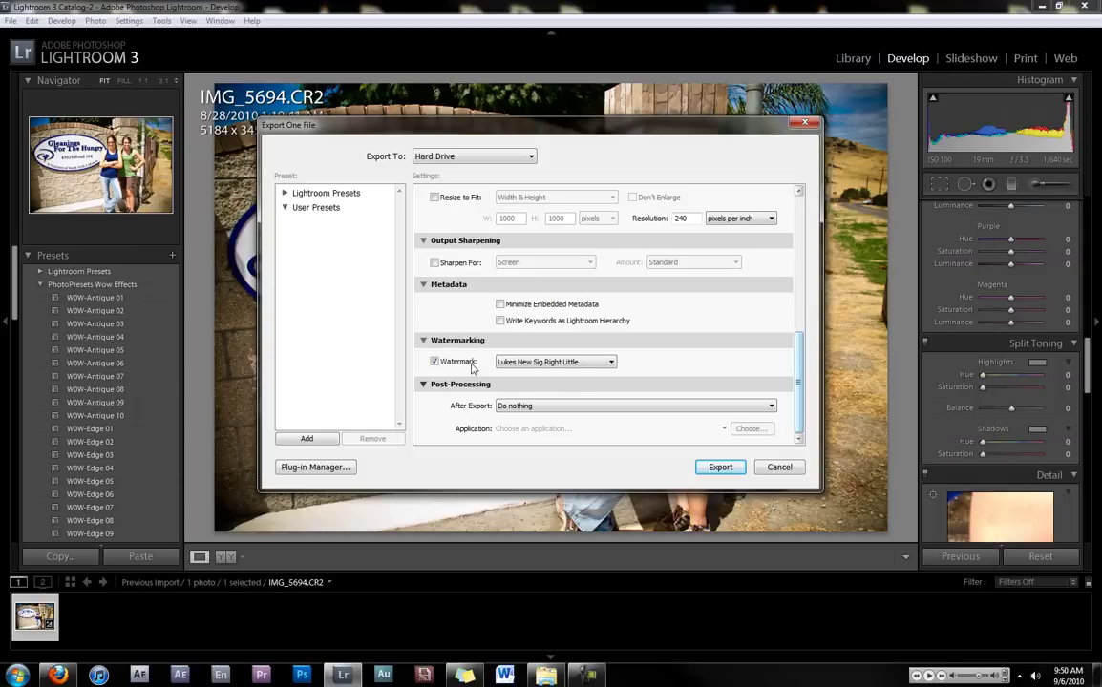
# Keep the small signature watermark selected and export the photo as a JPEG at quality 100.
pyautogui.click(546, 362)
pyautogui.click(665, 361)
pyautogui.click(719, 468)
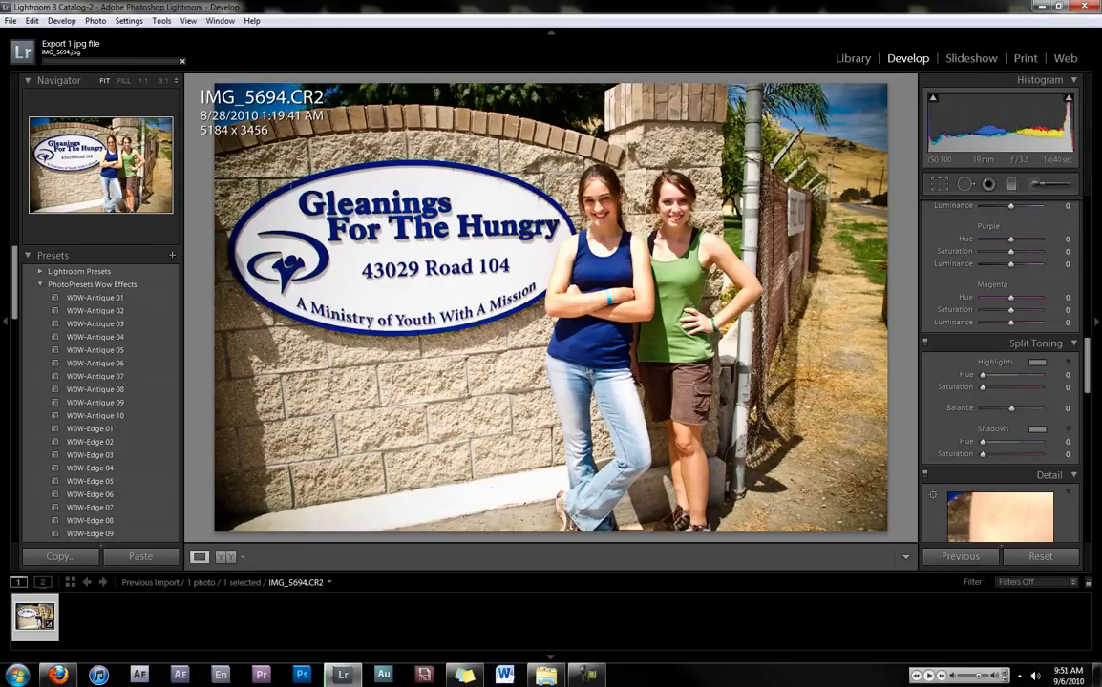
# Switch to the desktop, open the exported IMG_5694 JPEG in the image viewer and examine its watermark at 100% magnification.
pyautogui.click(1041, 6)
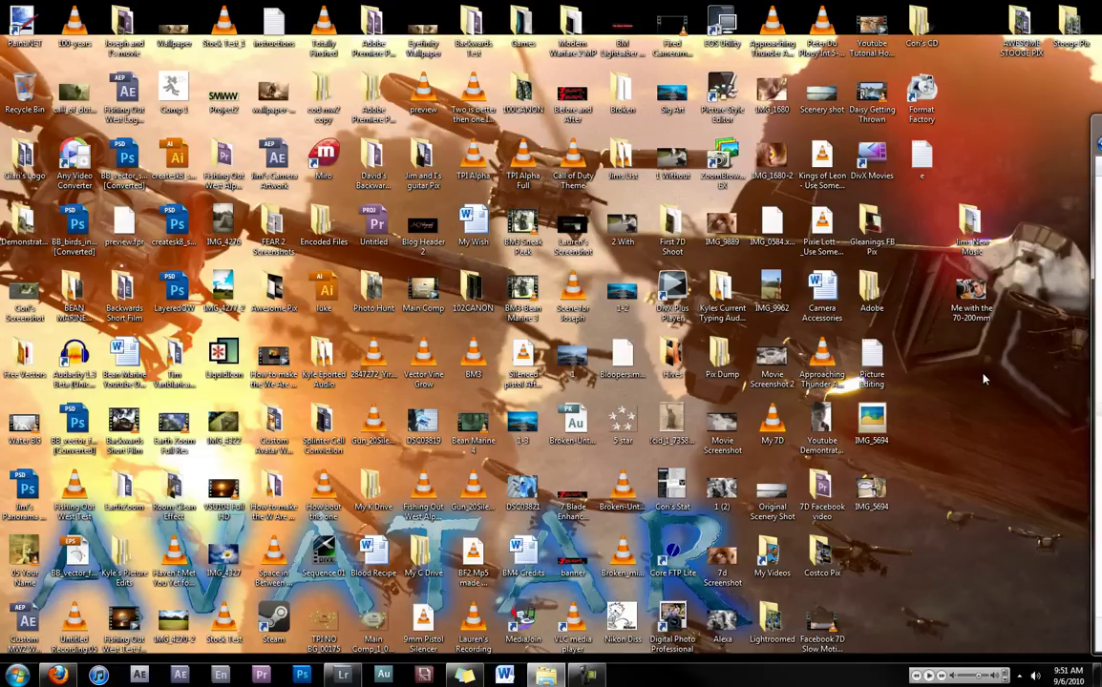
pyautogui.doubleClick(872, 493)
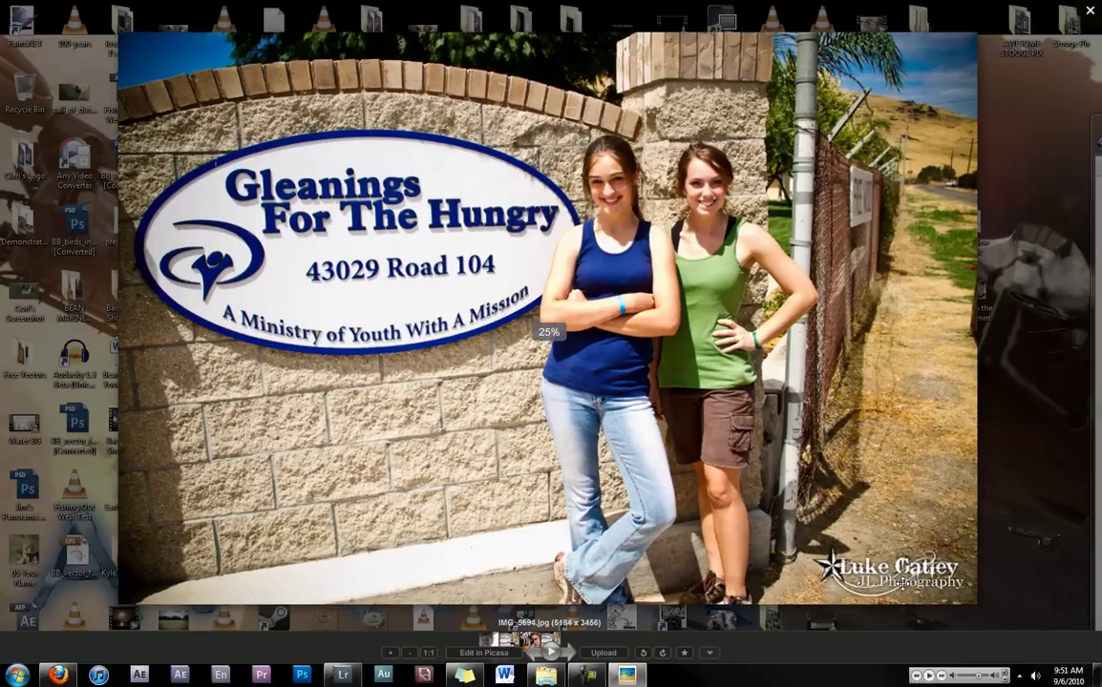
pyautogui.scroll(5, 901, 583)
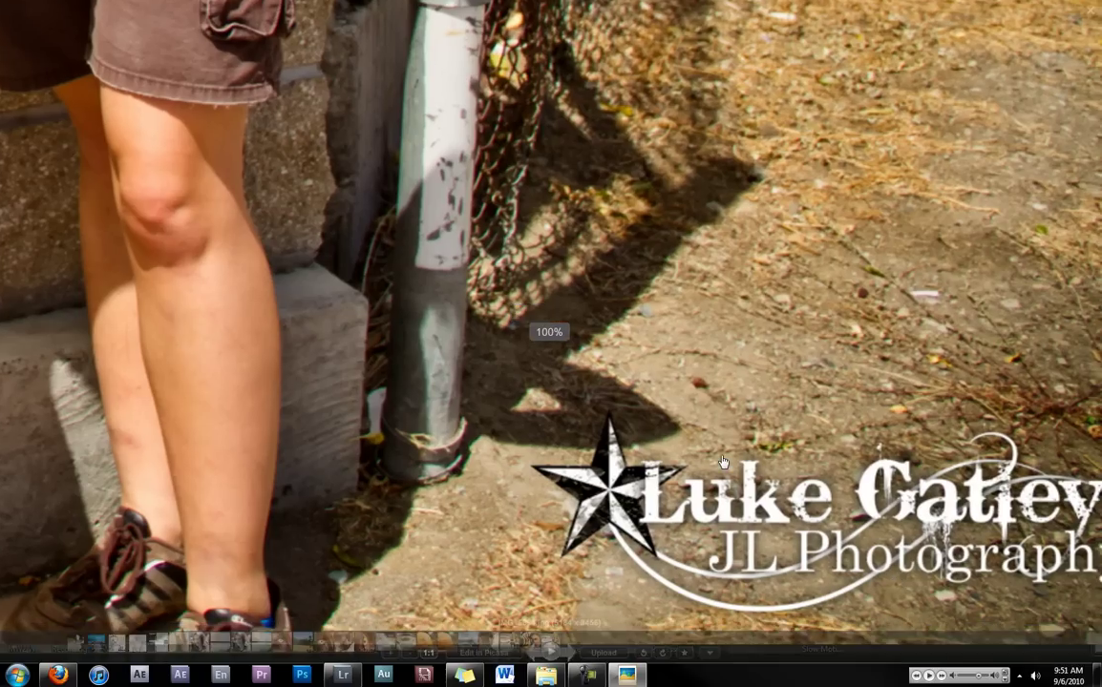
pyautogui.moveTo(722, 462); pyautogui.dragTo(519, 323)
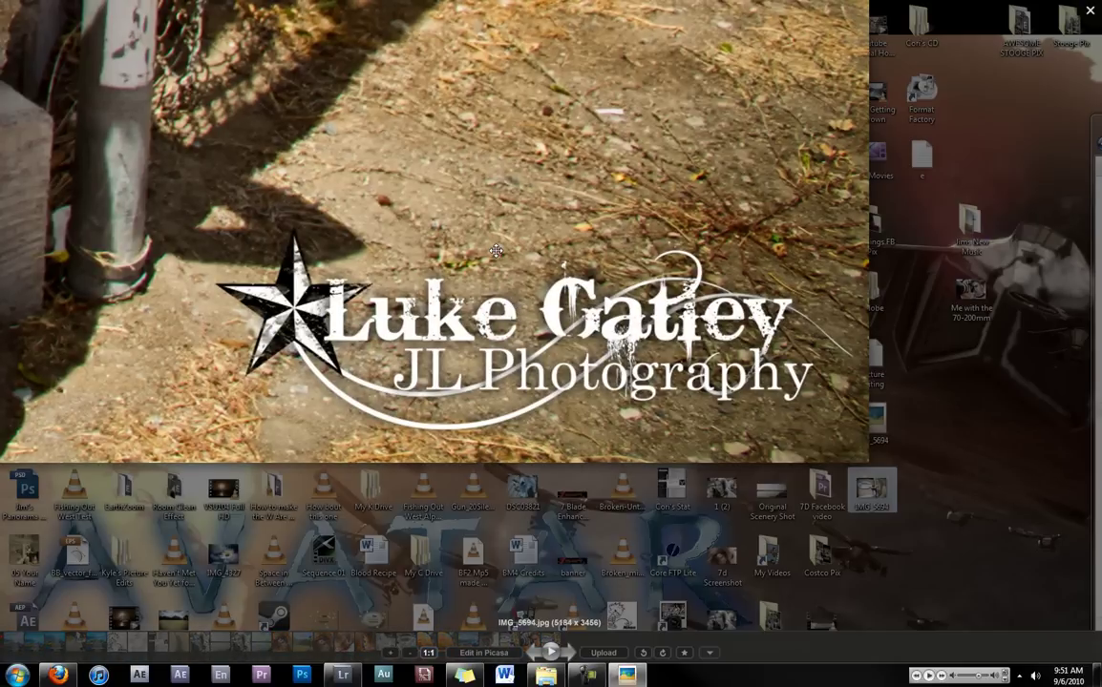
# Examine the whole exported photo and the lettering on the sign up close, and close the image viewer.
pyautogui.scroll(-2, 496, 251)
pyautogui.scroll(-3, 570, 378)
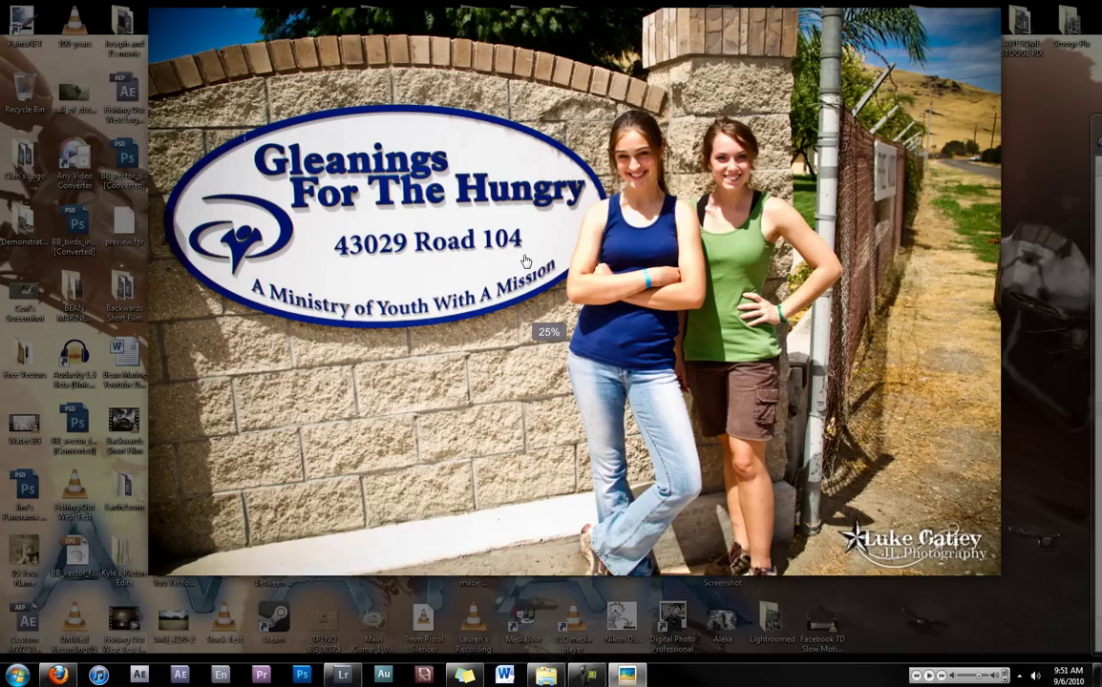
pyautogui.scroll(4, 535, 200)
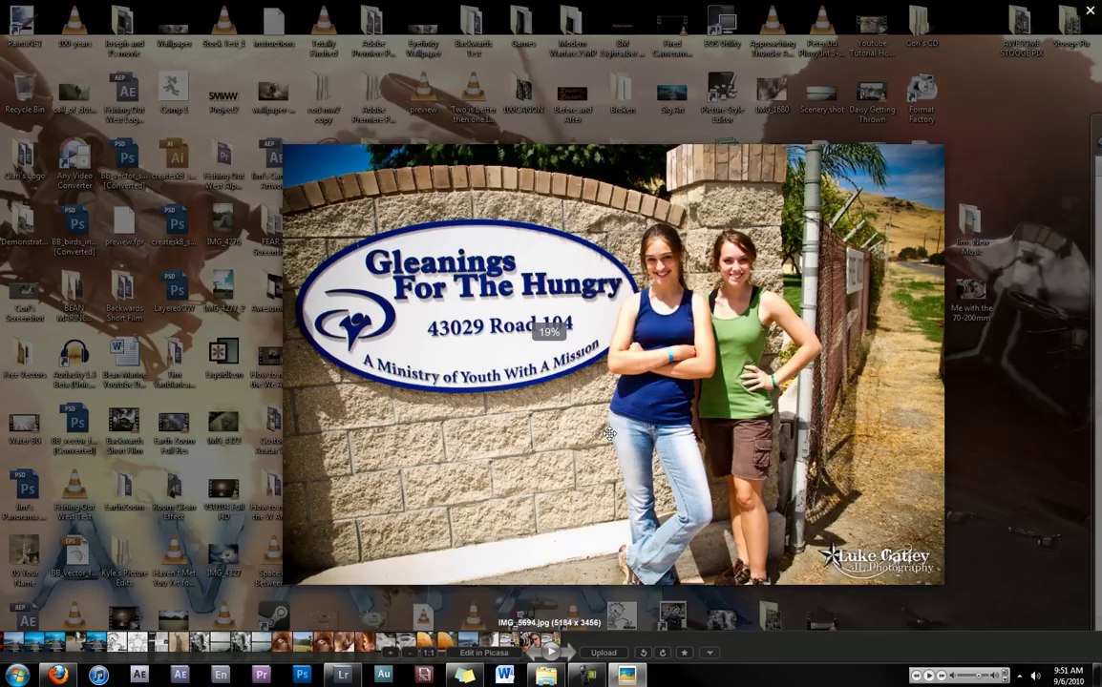
pyautogui.scroll(-3, 535, 199)
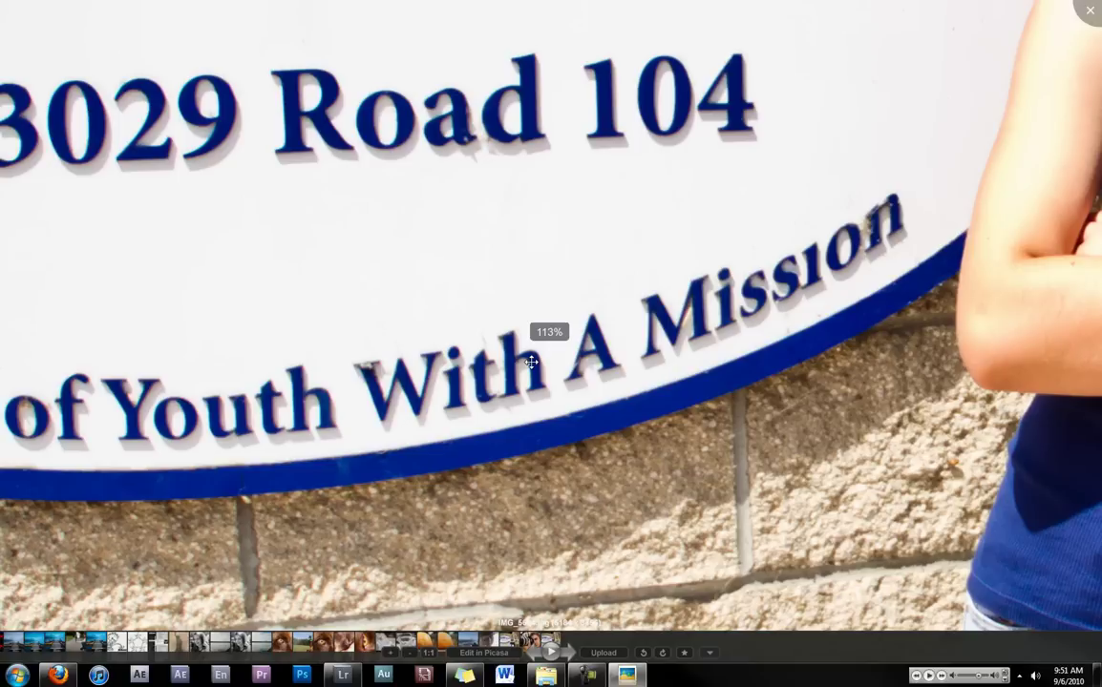
pyautogui.scroll(-2, 775, 299)
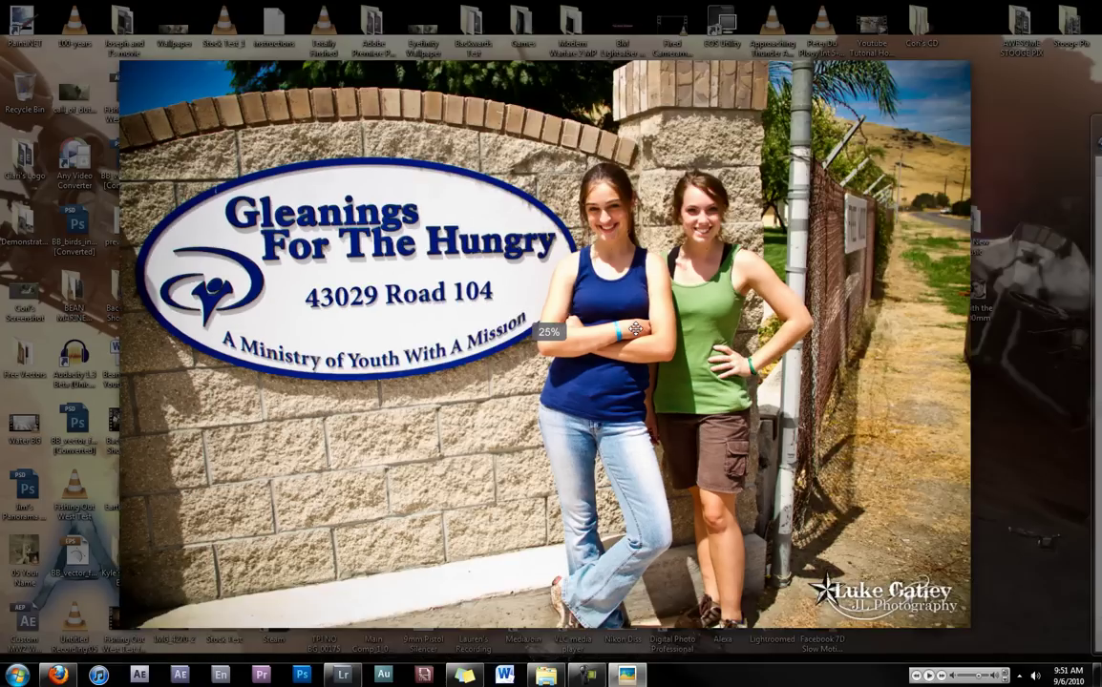
pyautogui.click(1091, 332)
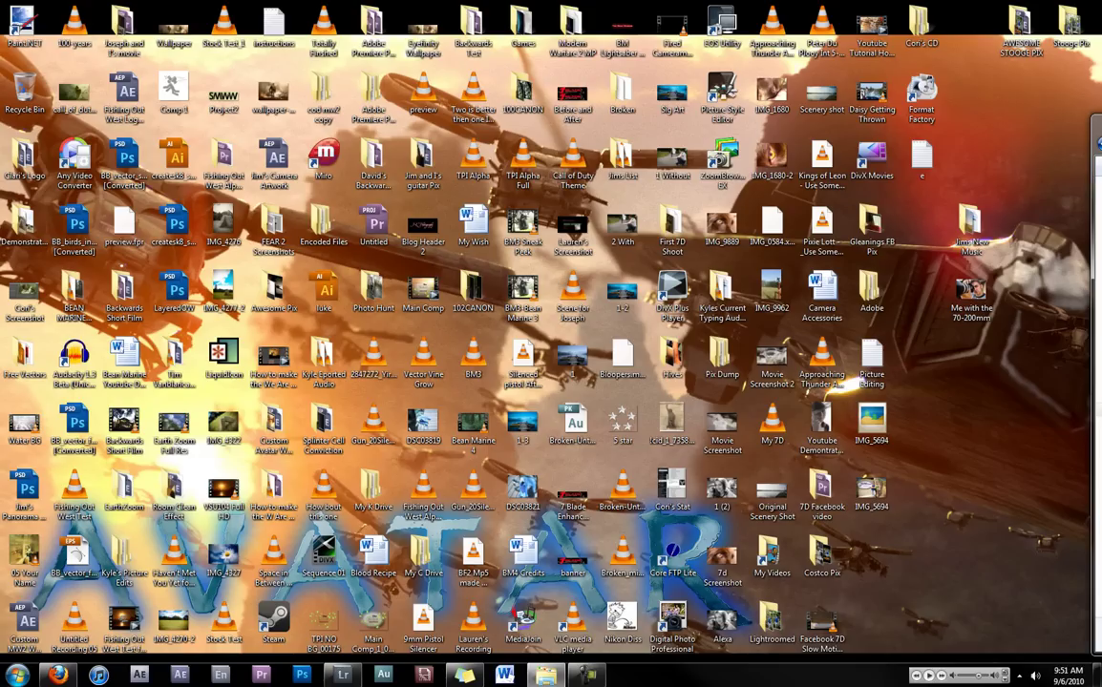